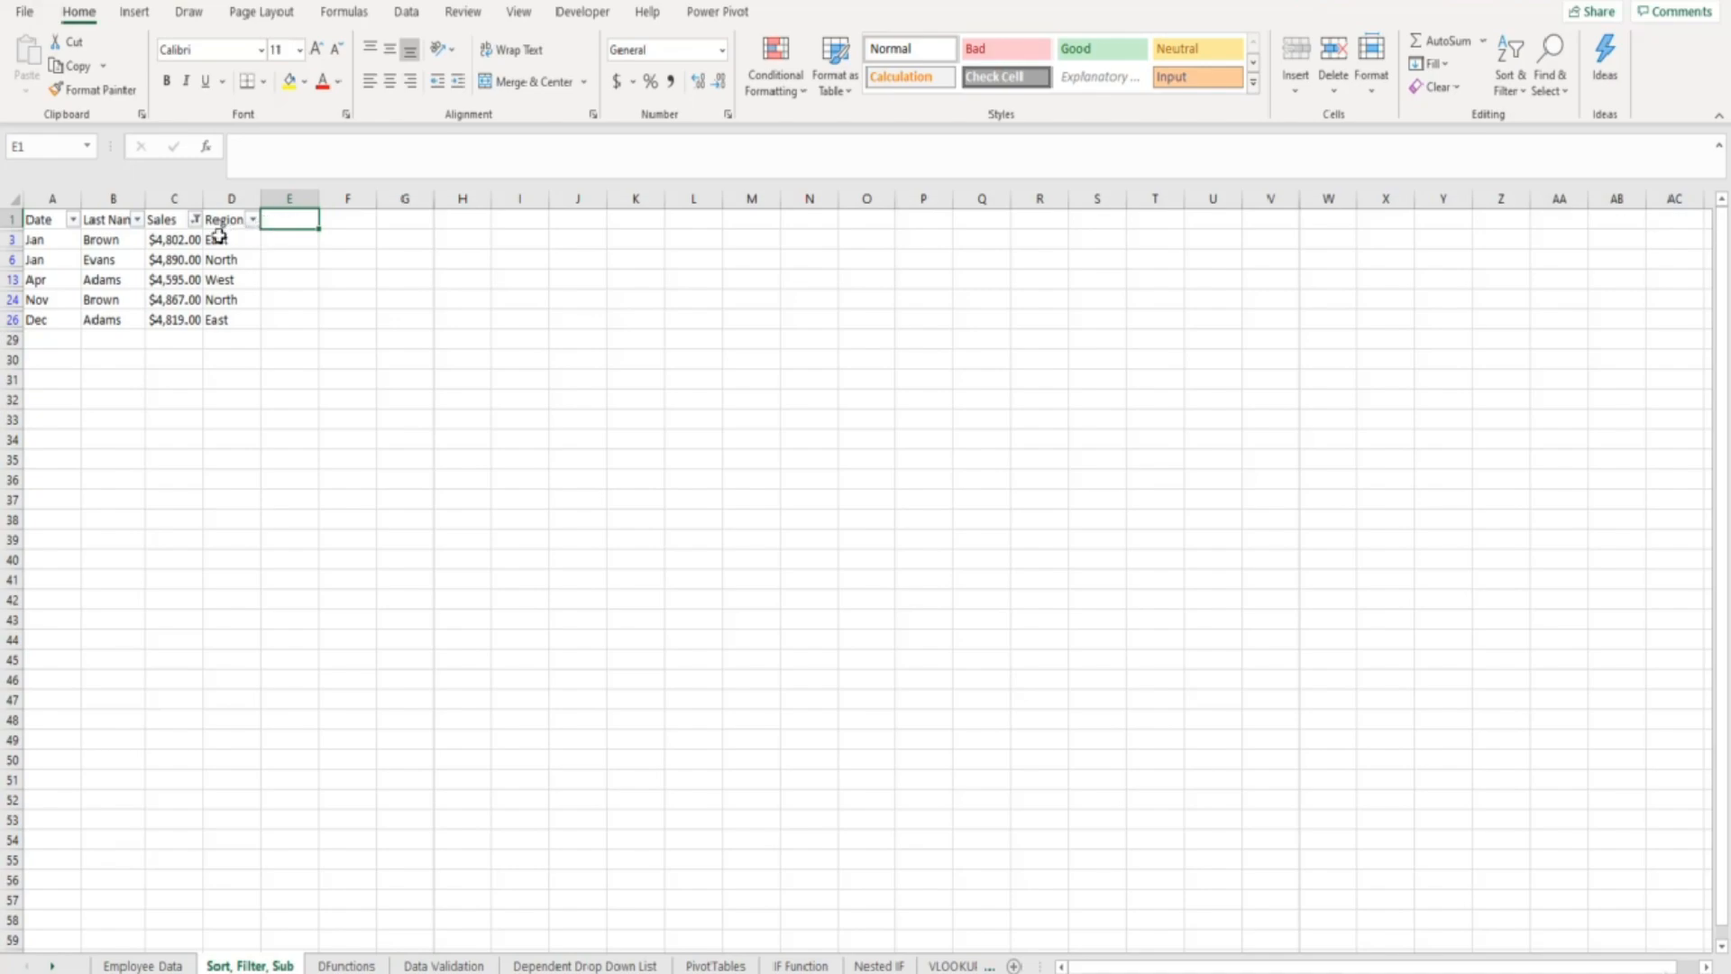
Clear the Sales column filter so that all records in the table are shown
{"action": "left_click", "coordinate": [184, 260]}
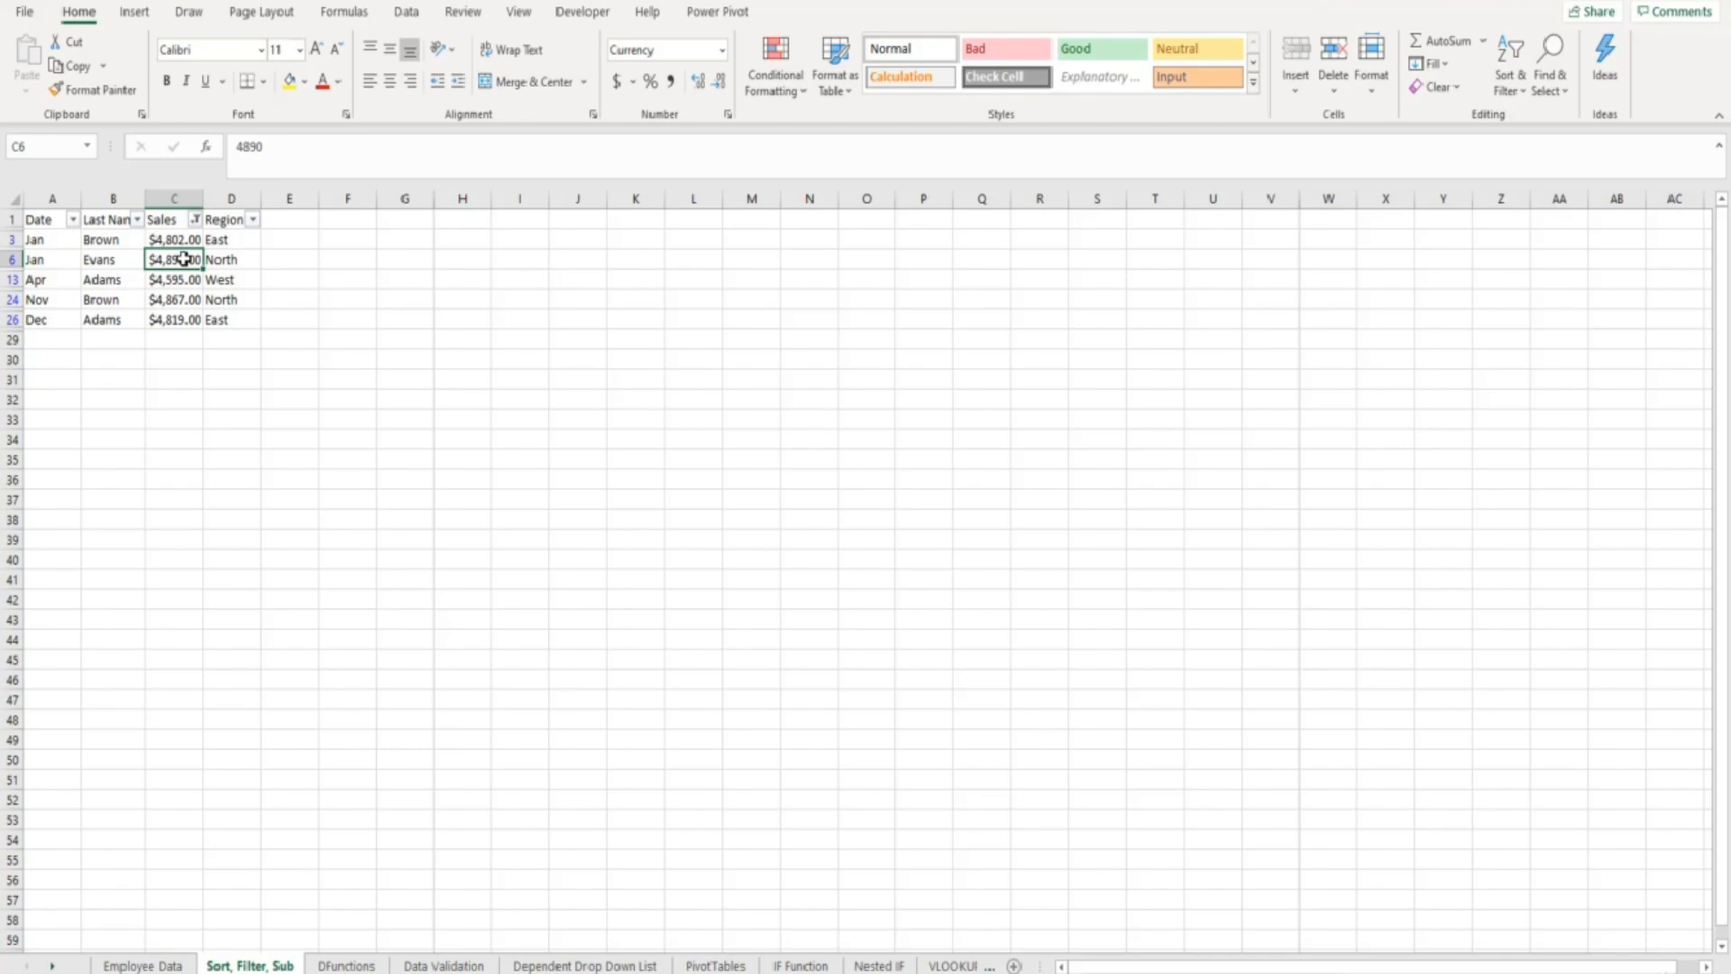
{"action": "left_click", "coordinate": [407, 12]}
{"action": "left_click", "coordinate": [821, 43]}
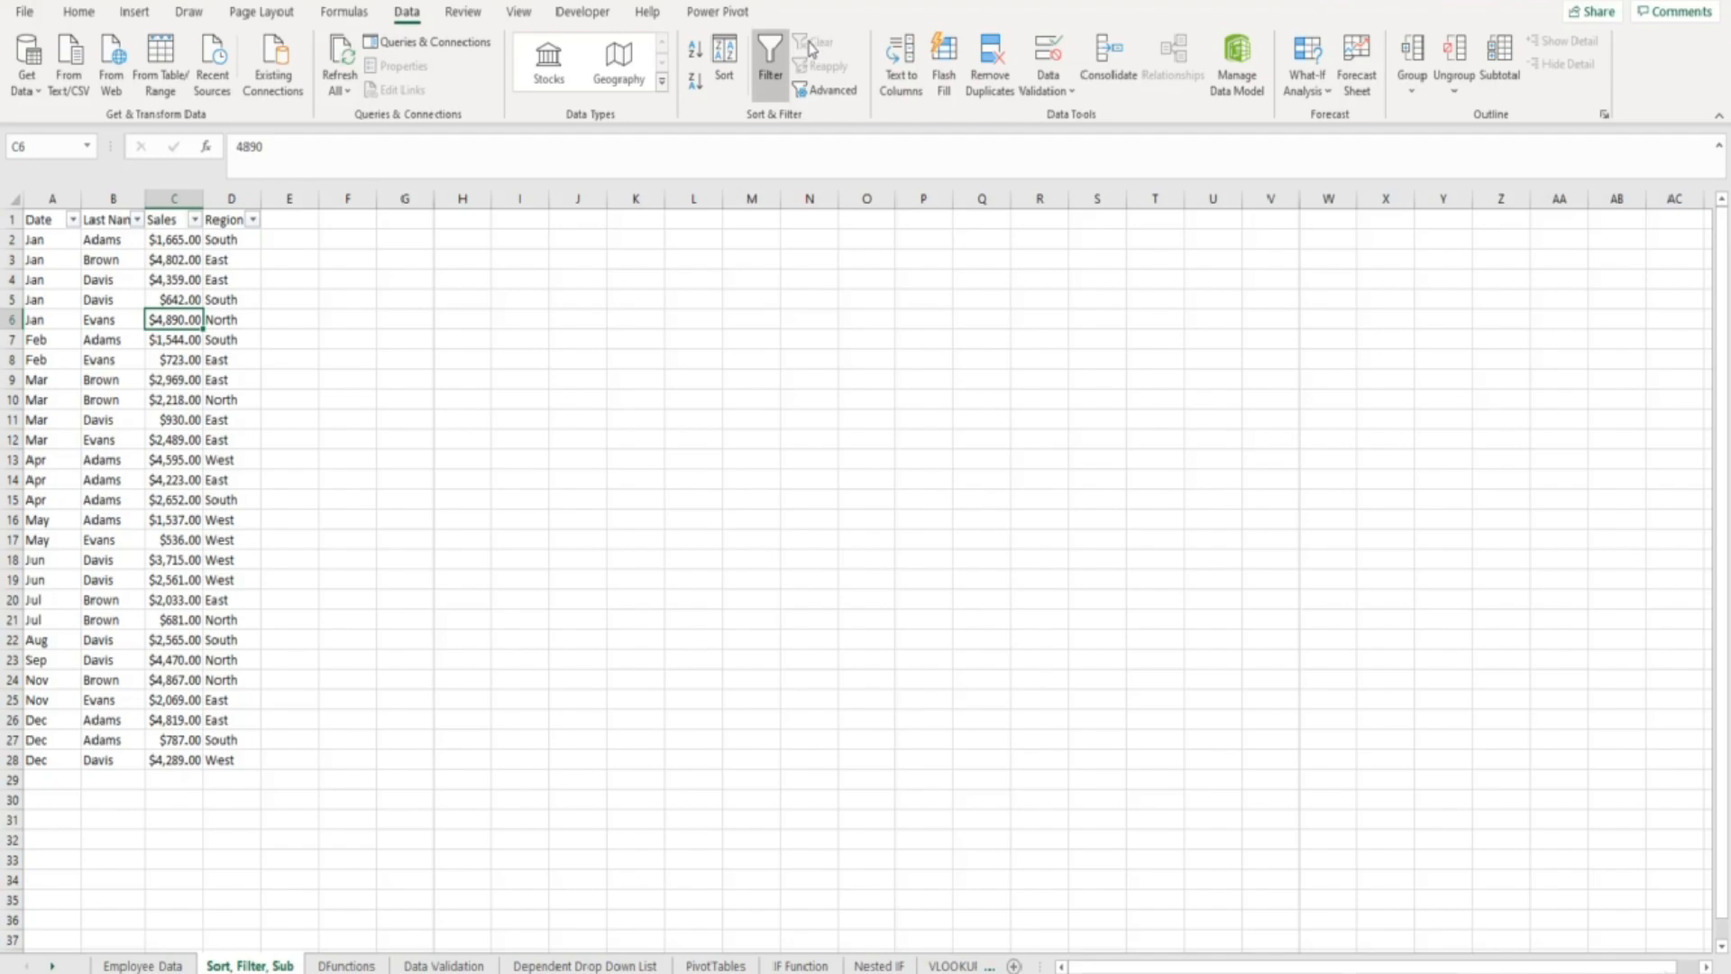
Sort the sales table by Last Name from A to Z and select the sorted last names
{"action": "left_click", "coordinate": [115, 319]}
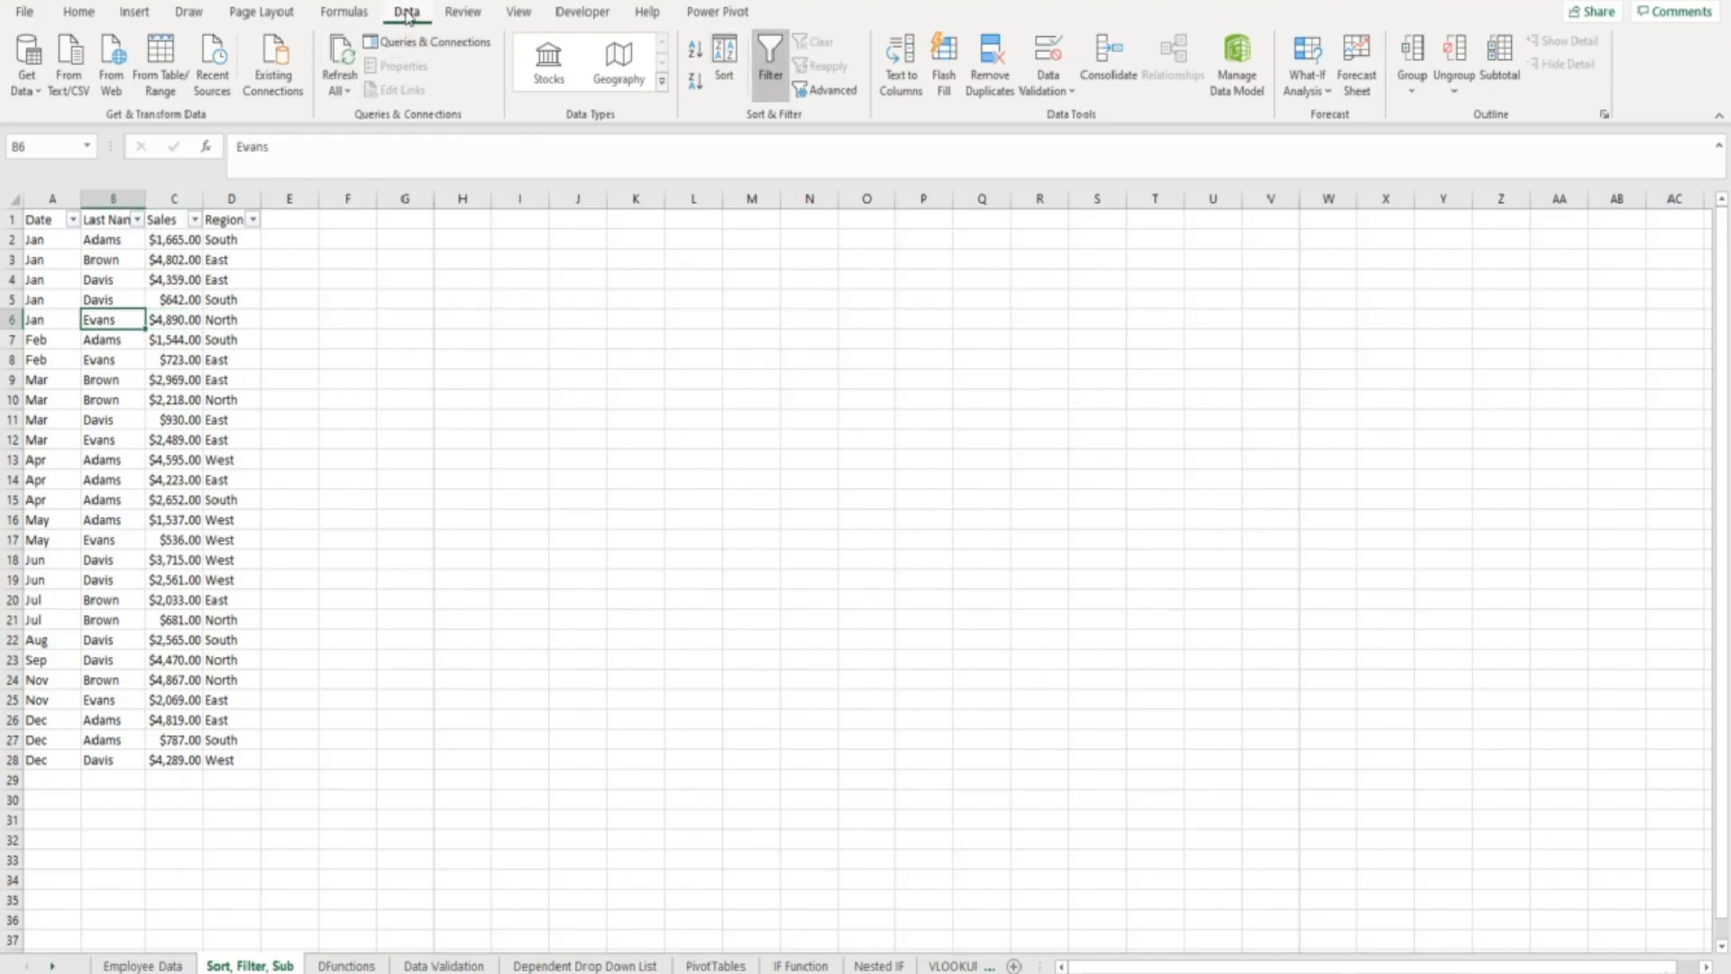
{"action": "left_click", "coordinate": [697, 56]}
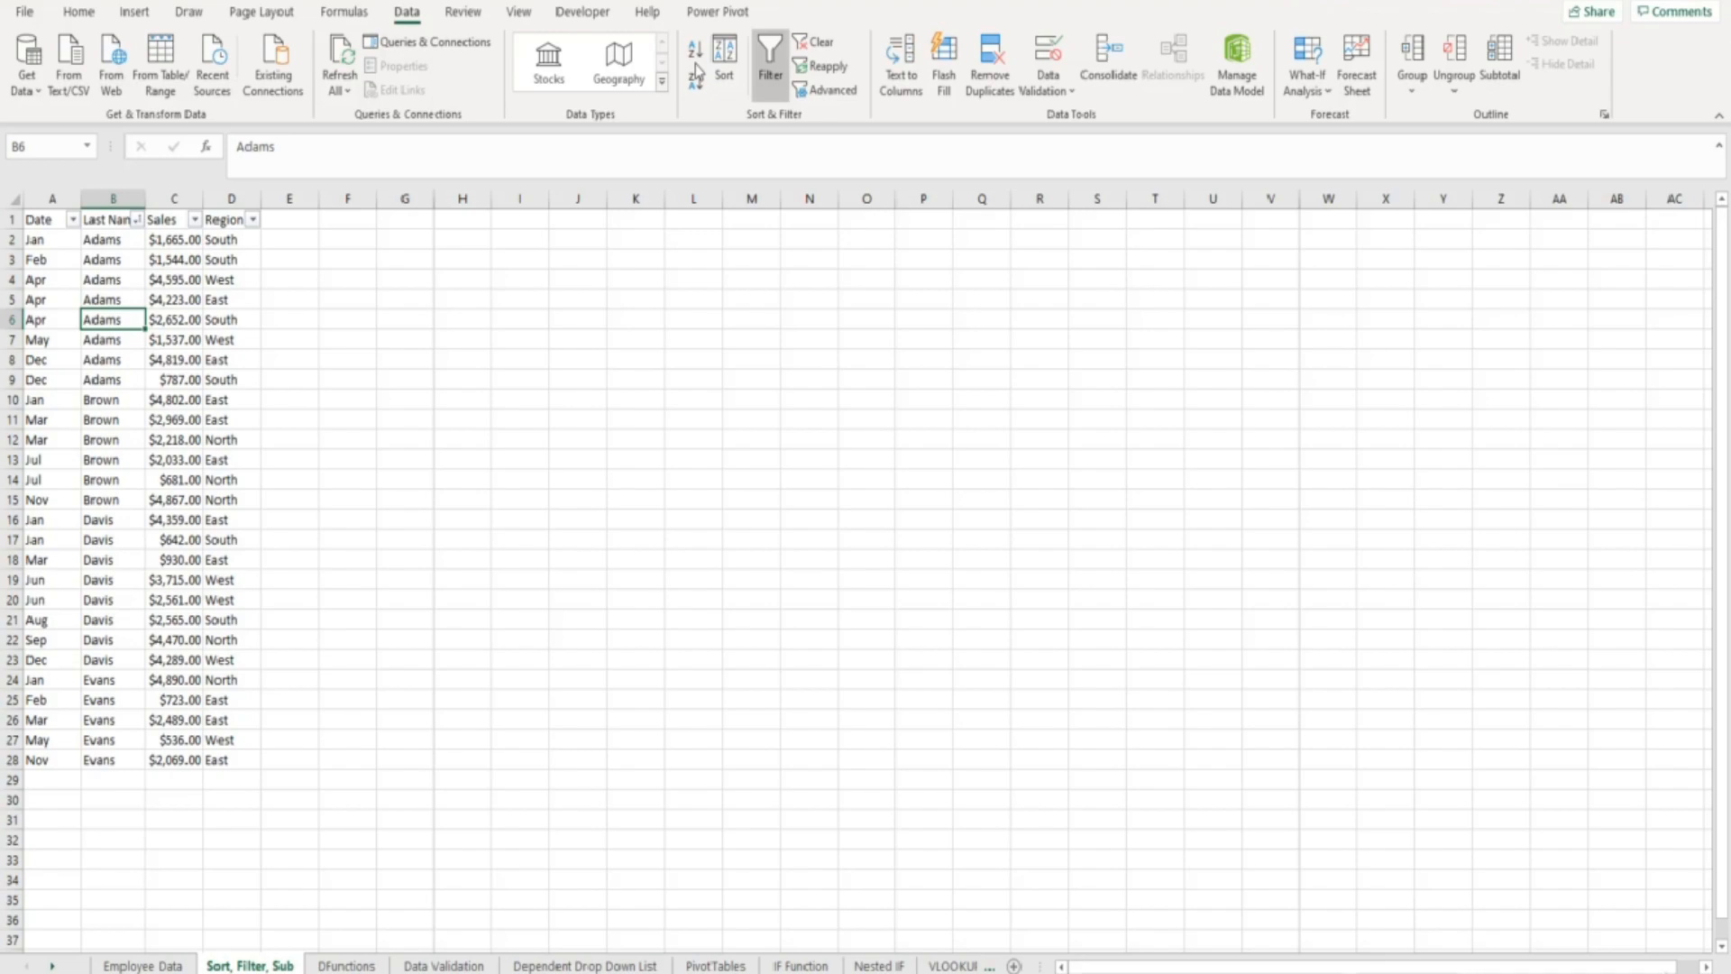
{"action": "left_click_drag", "start_coordinate": [129, 236], "coordinate": [113, 759]}
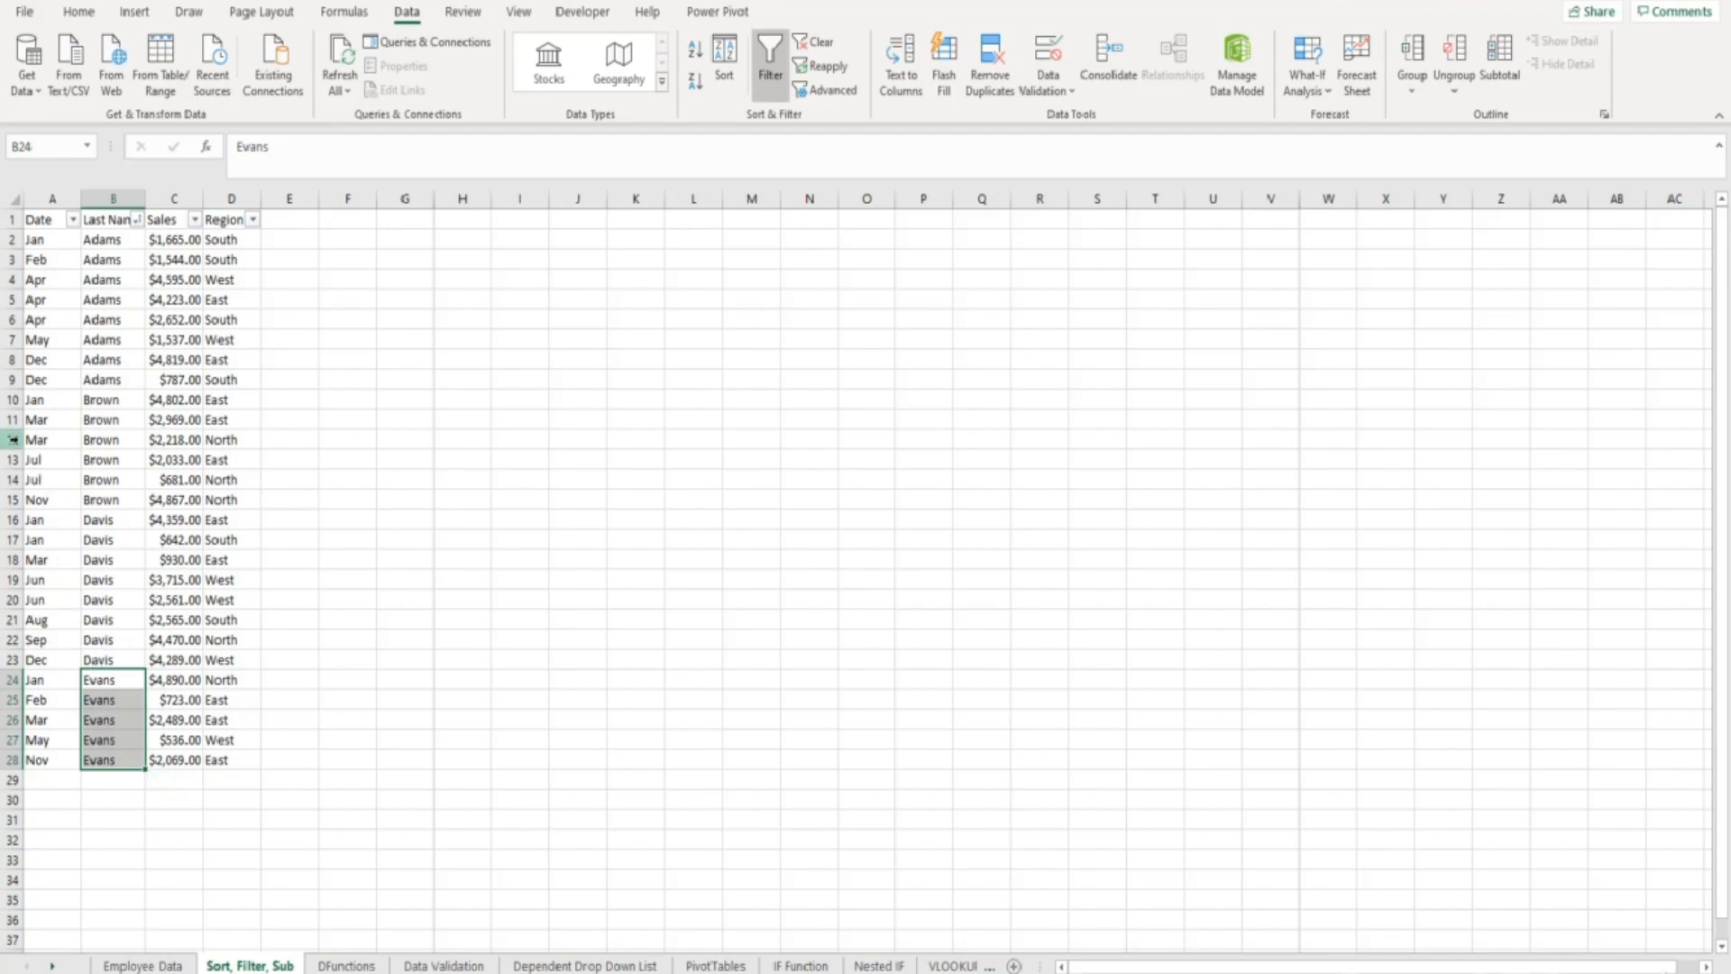
Insert a blank row at row 10 and total the first group's sales, C2:C9, with SUM in cell C10
{"action": "left_click", "coordinate": [9, 399]}
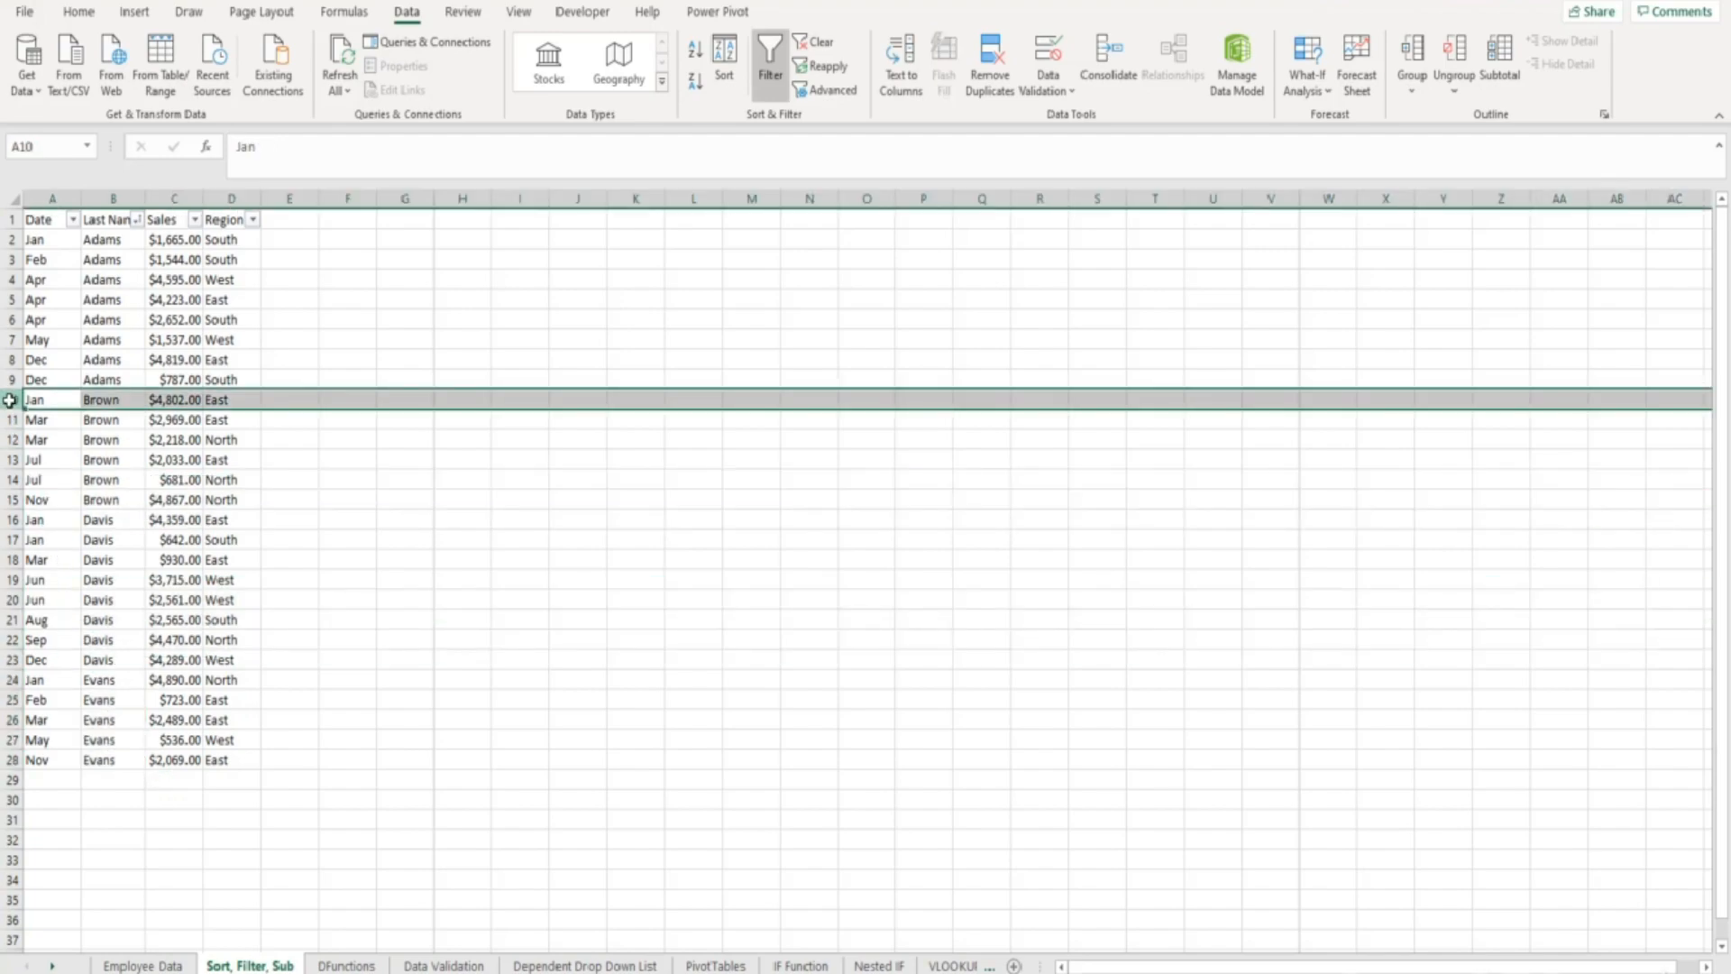
{"action": "key", "text": "ctrl+shift+plus"}
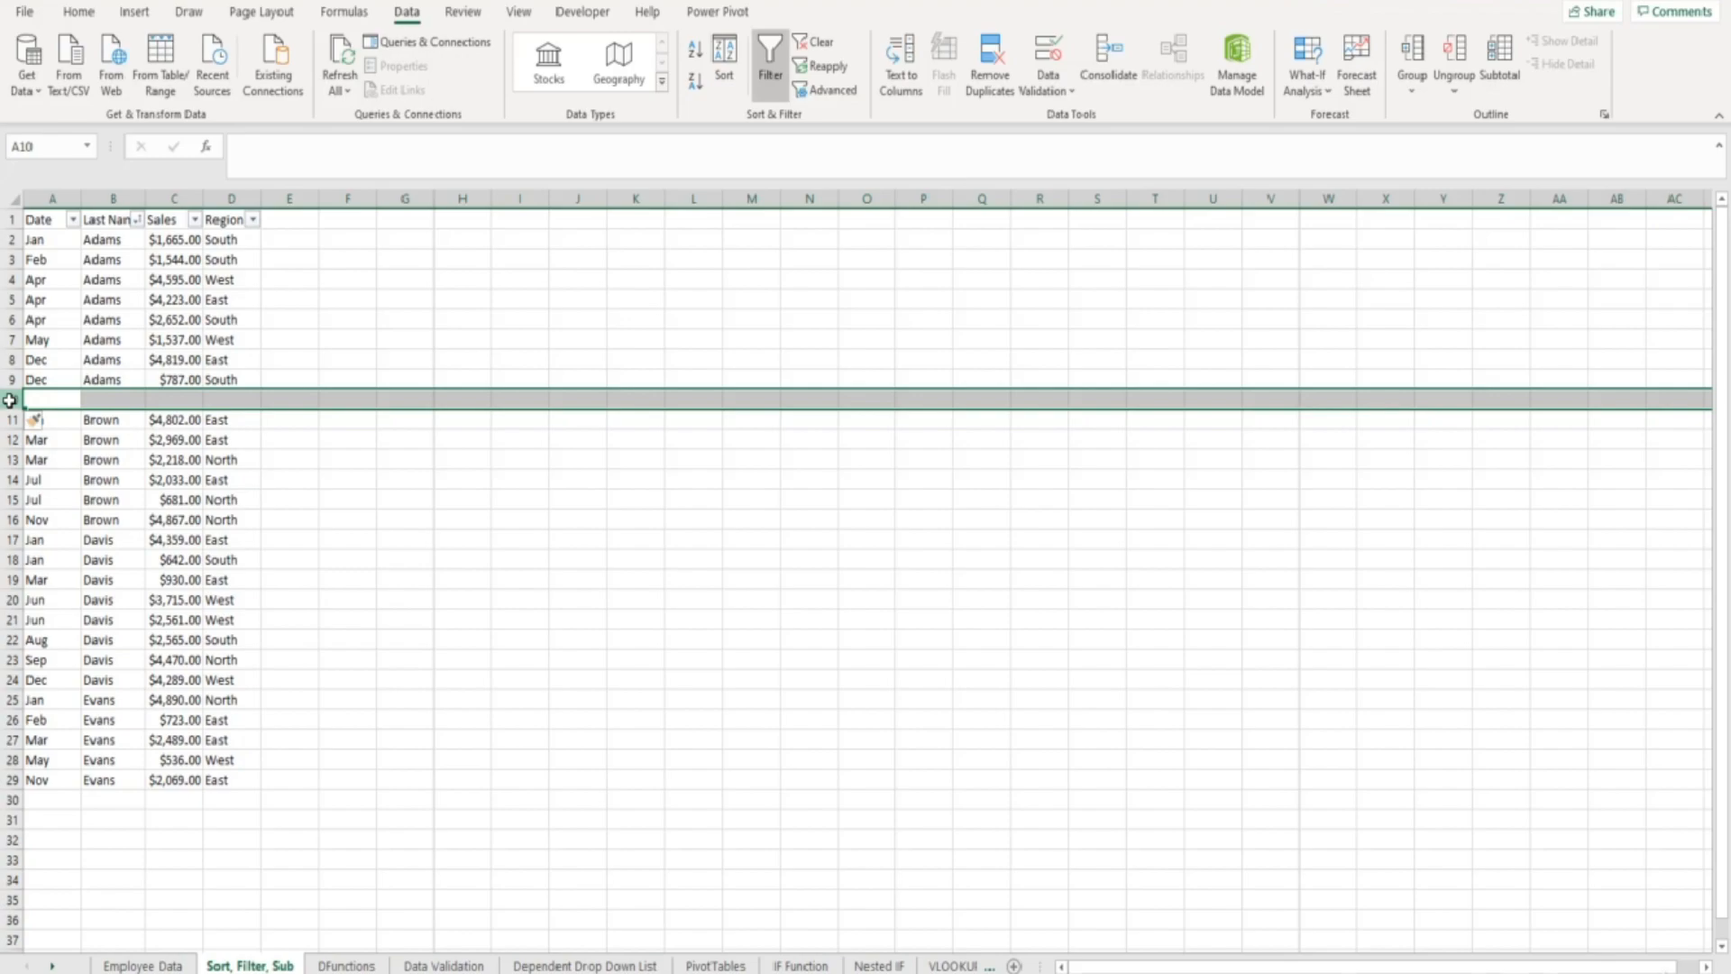
{"action": "left_click", "coordinate": [163, 396]}
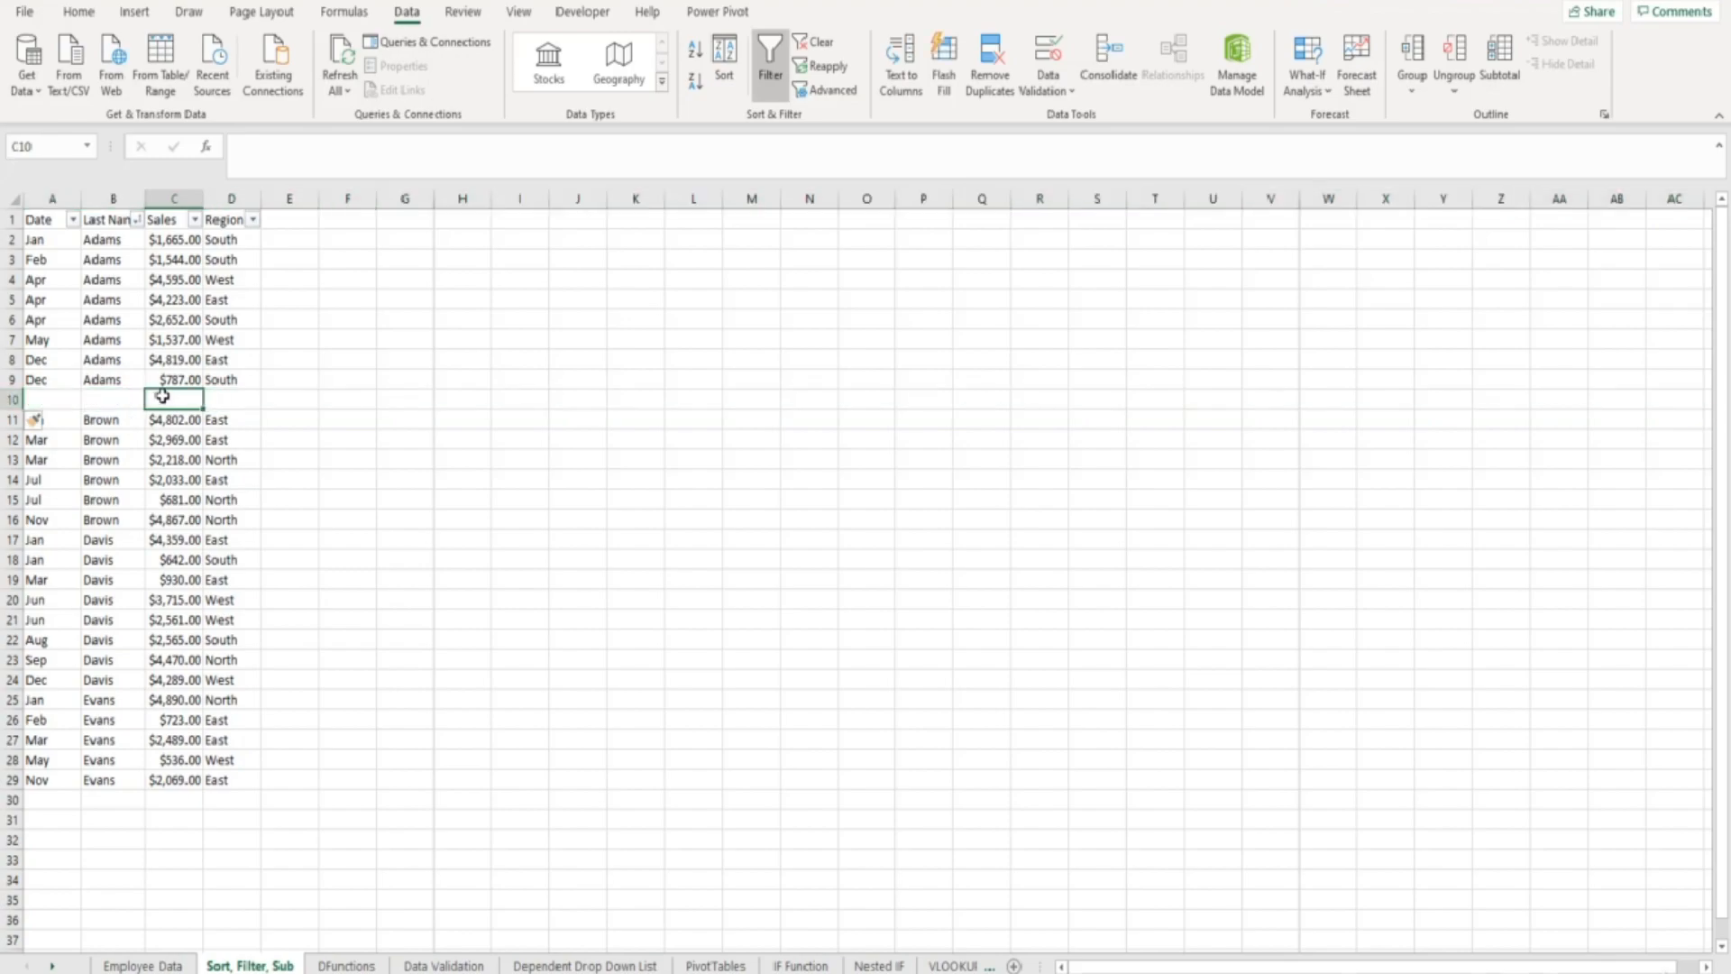
{"action": "type", "text": "=sum"}
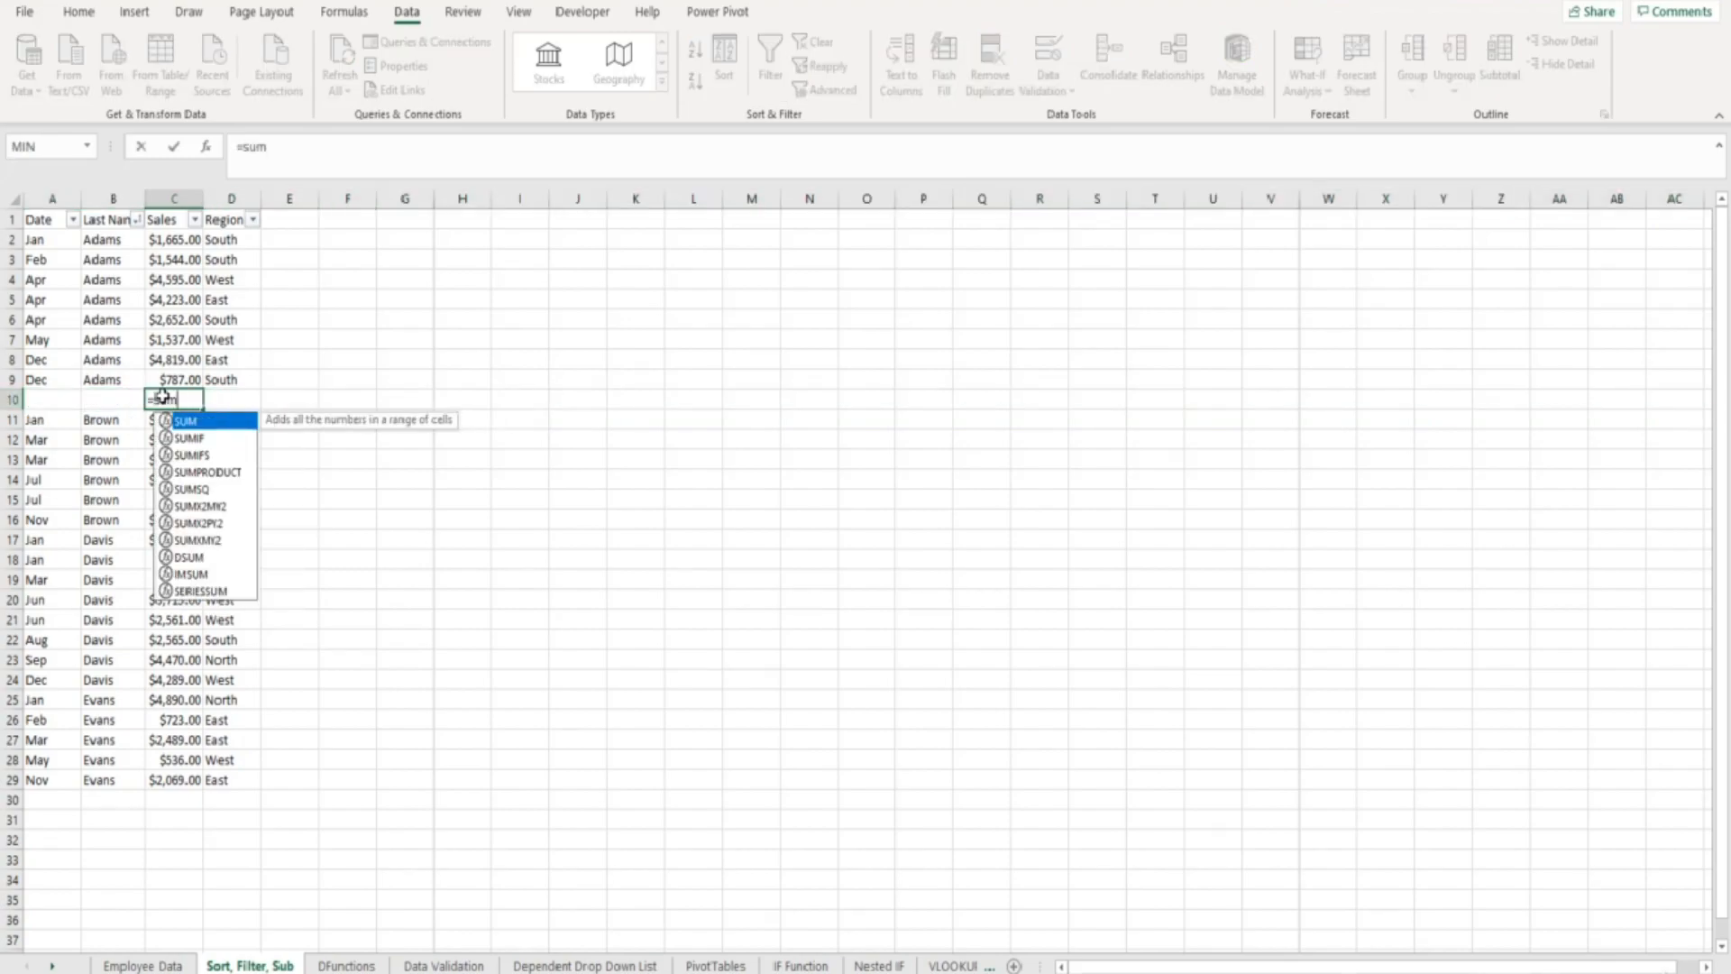
{"action": "type", "text": "("}
{"action": "left_click_drag", "start_coordinate": [172, 239], "coordinate": [193, 370]}
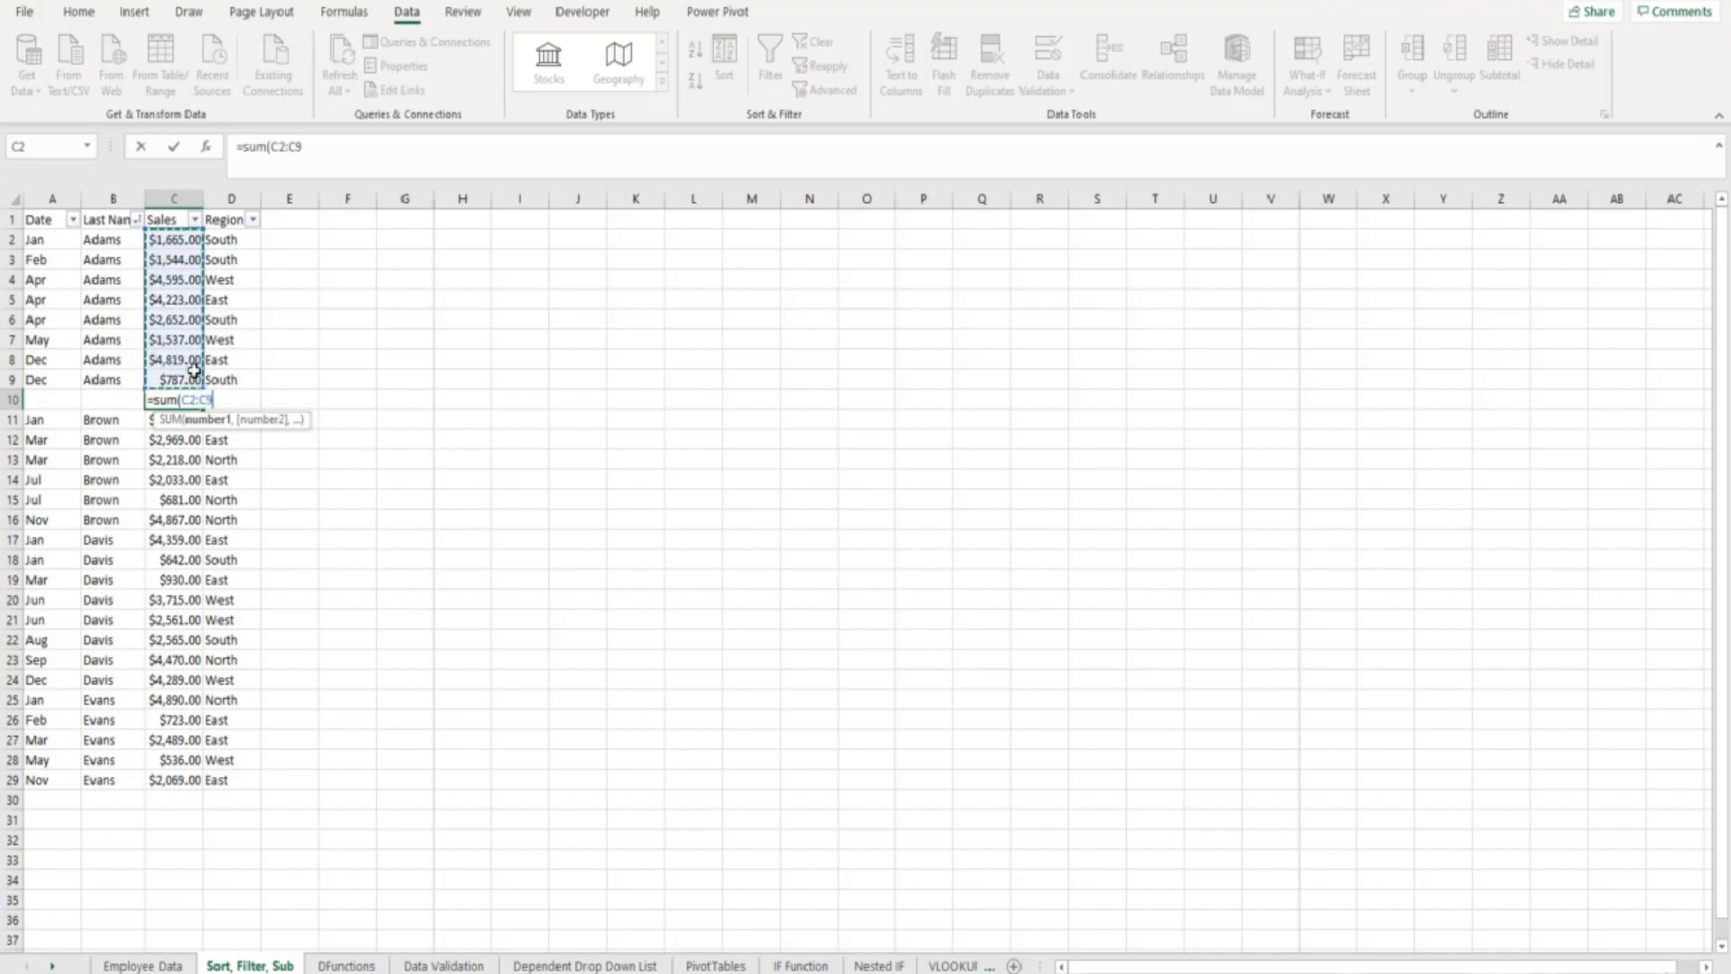
{"action": "key", "text": "Return"}
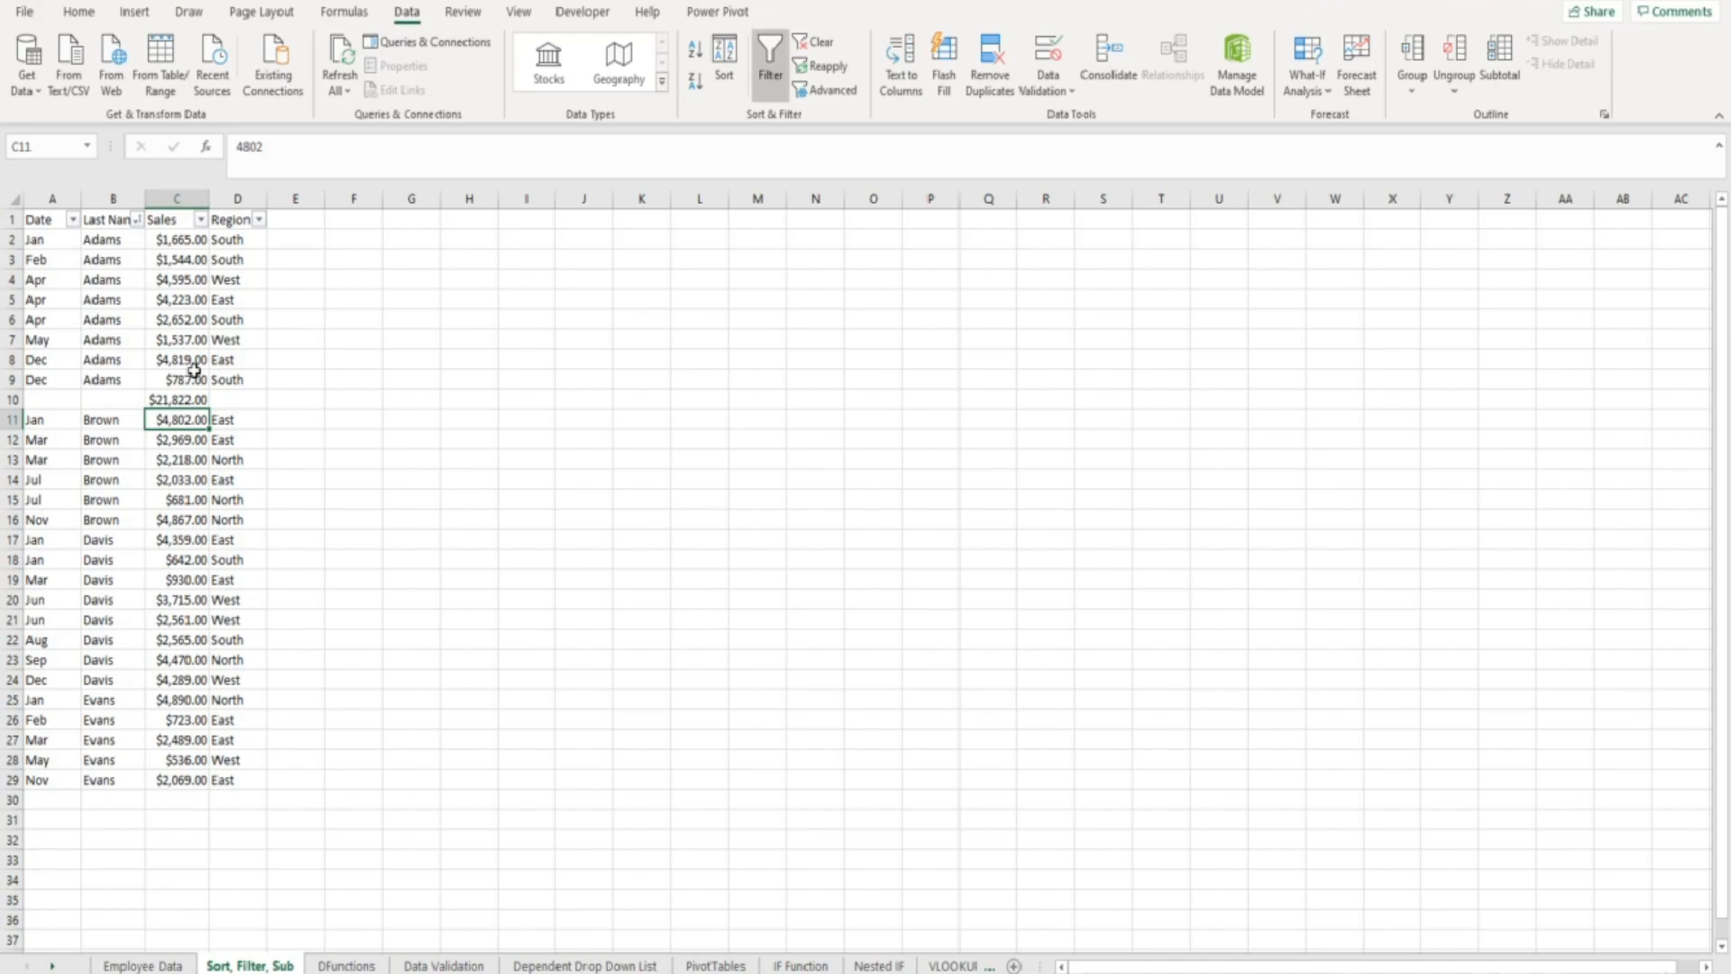
Delete row 10 containing the manually entered sales total
{"action": "left_click", "coordinate": [7, 399]}
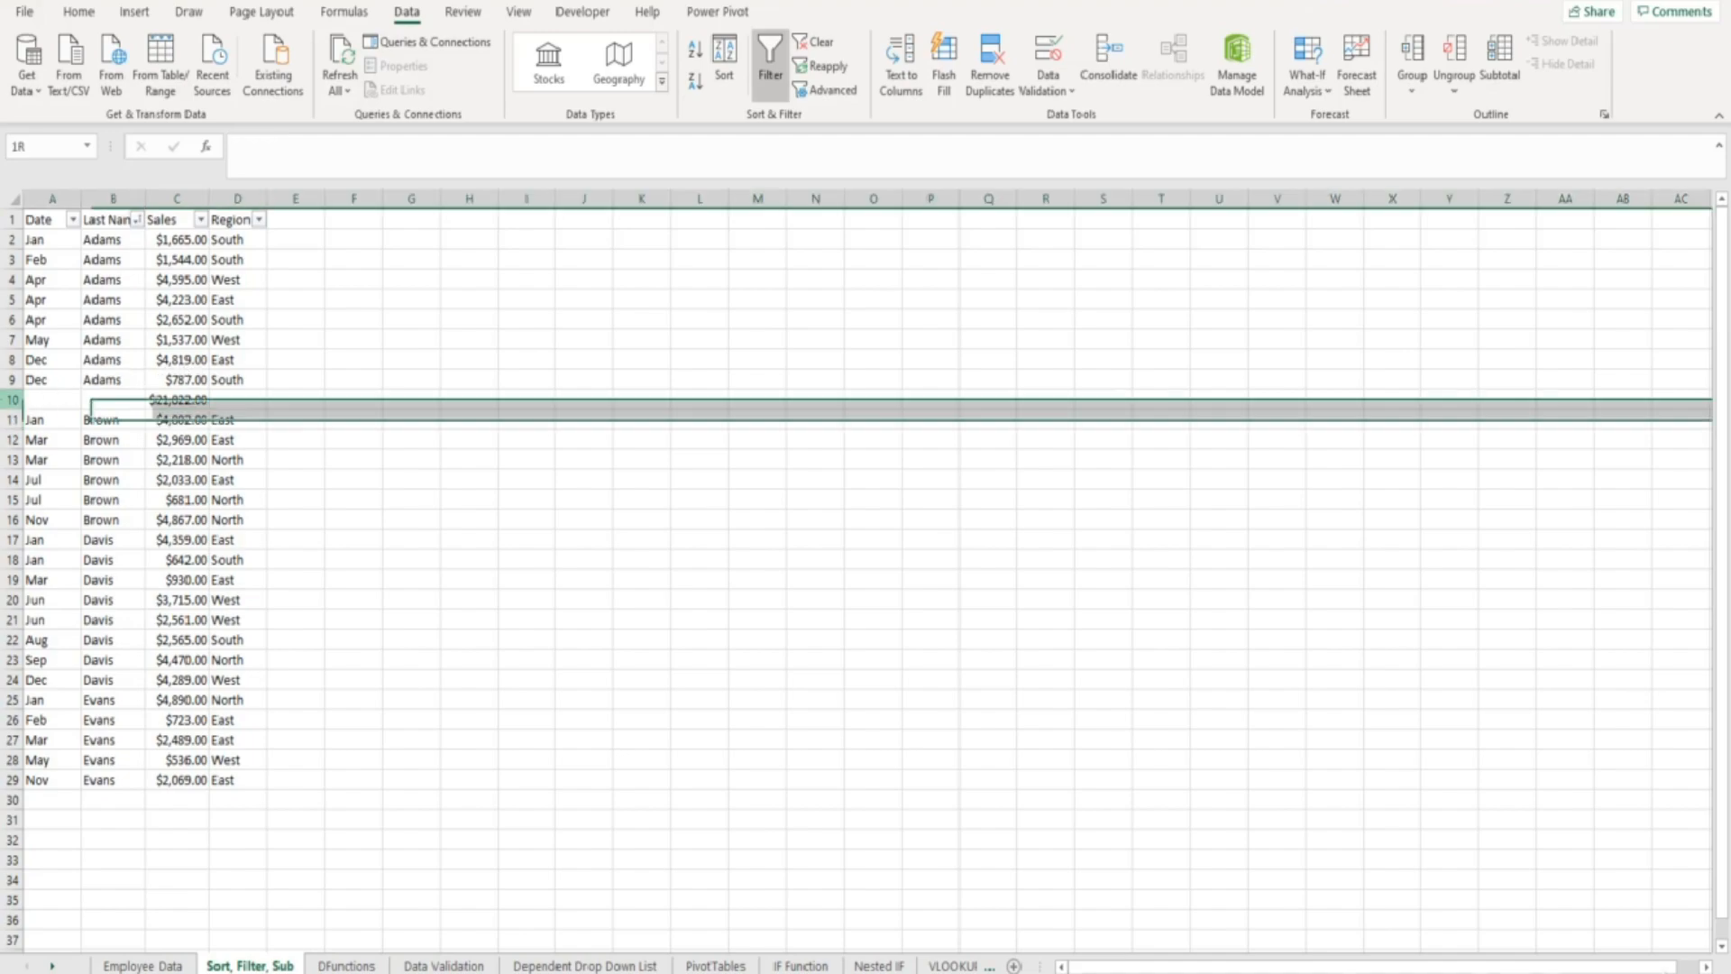
{"action": "right_click", "coordinate": [7, 399]}
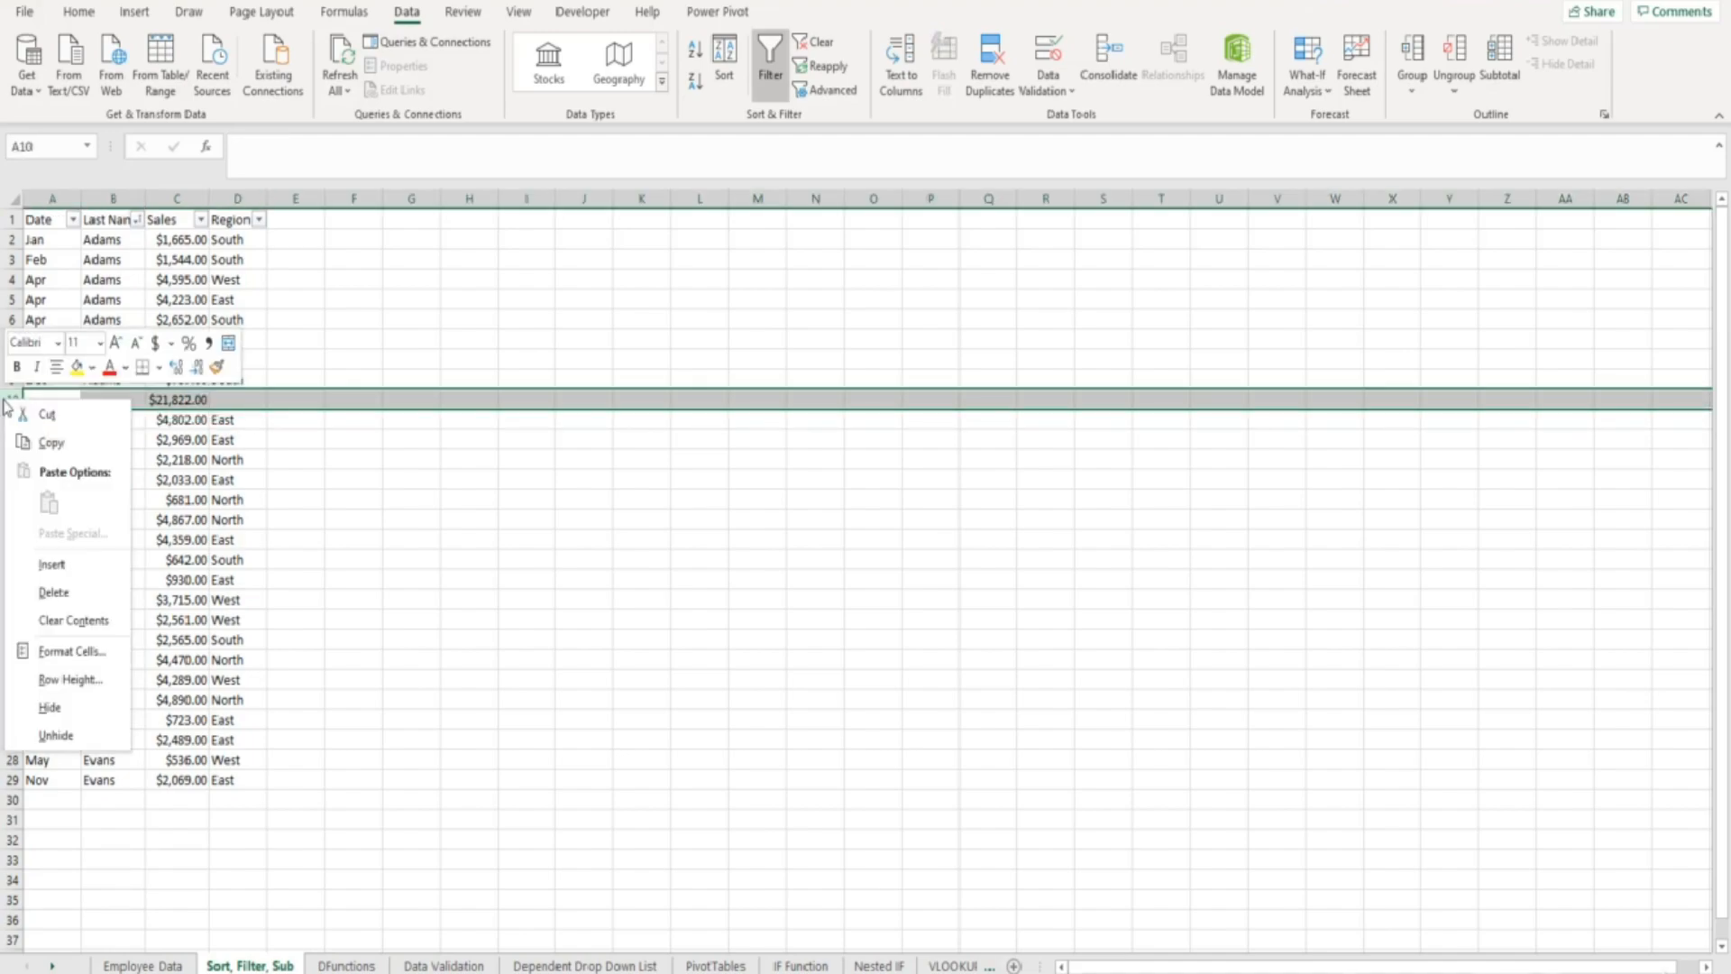
{"action": "left_click", "coordinate": [70, 593]}
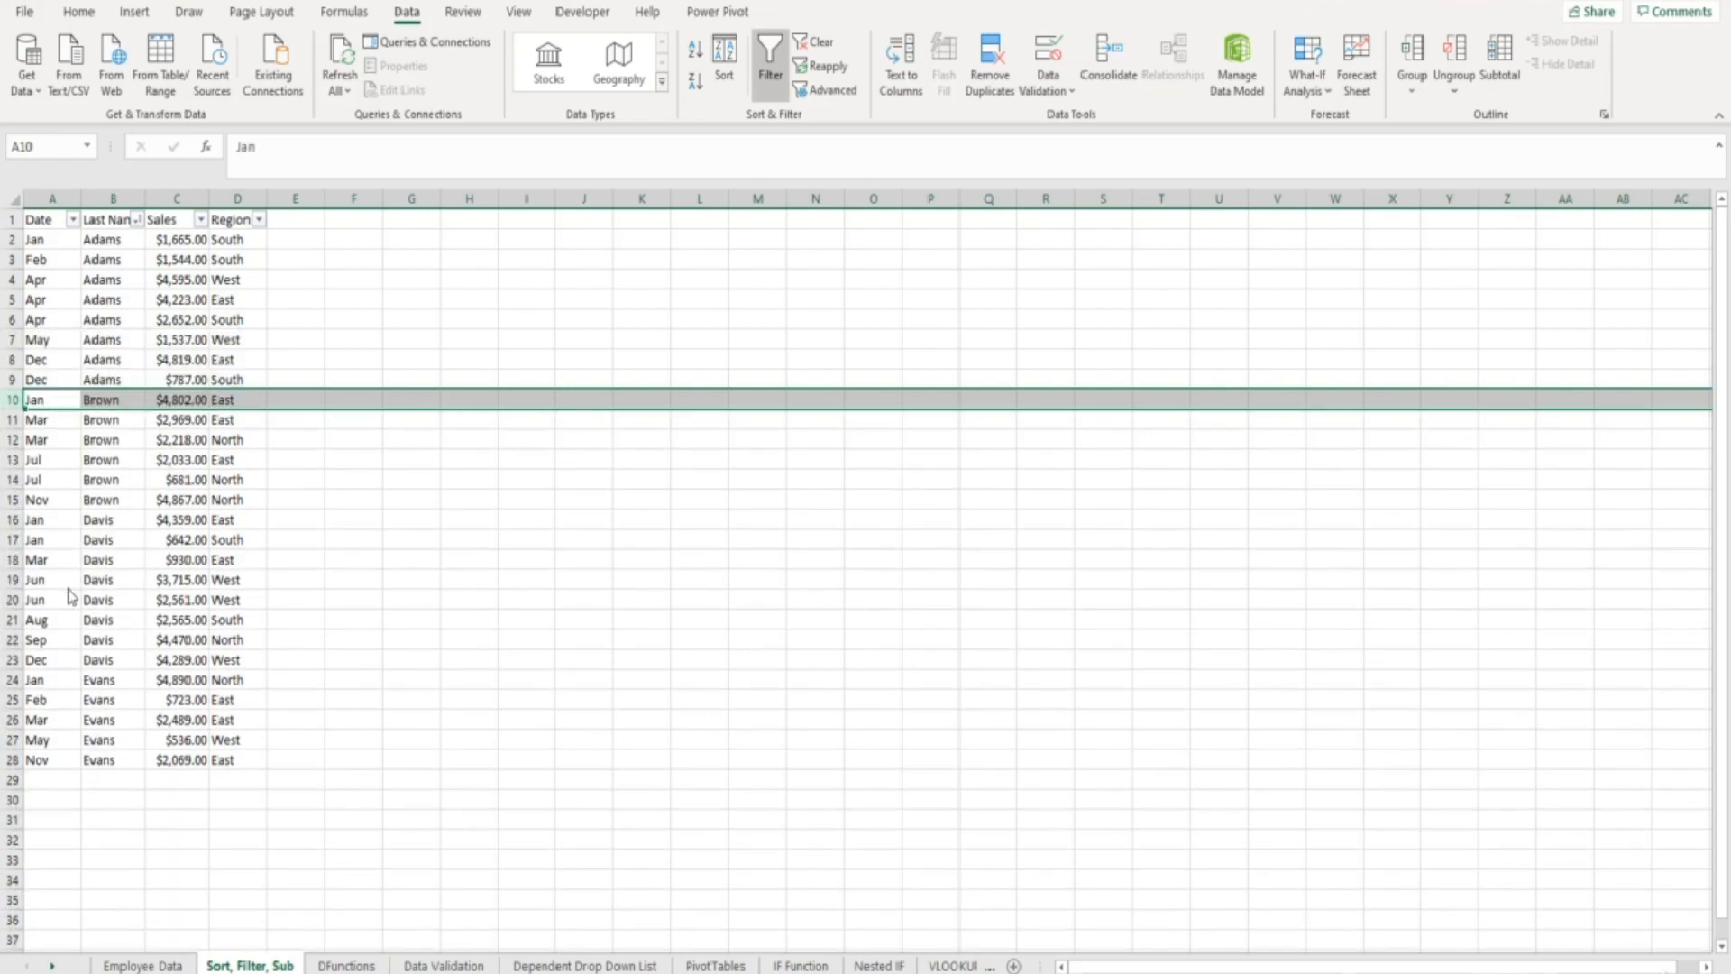
Add subtotals to the table at each change in Last Name, using Sum on Sales only and leaving Region out
{"action": "left_click", "coordinate": [101, 401]}
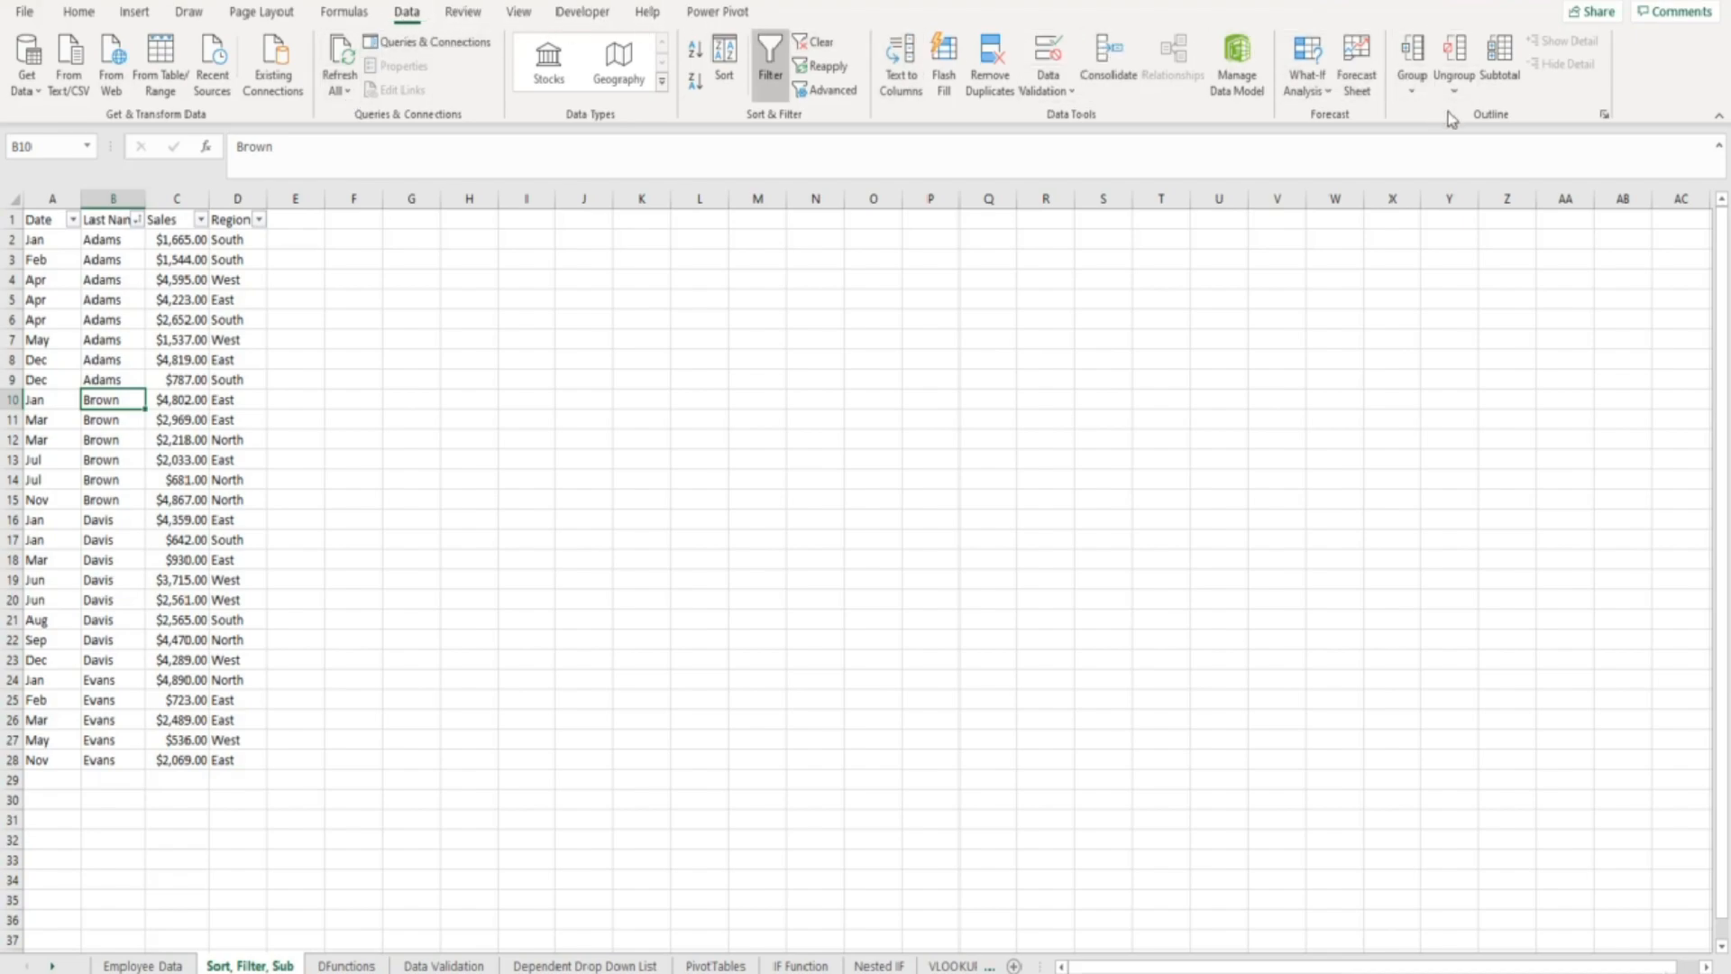
{"action": "left_click", "coordinate": [1499, 61]}
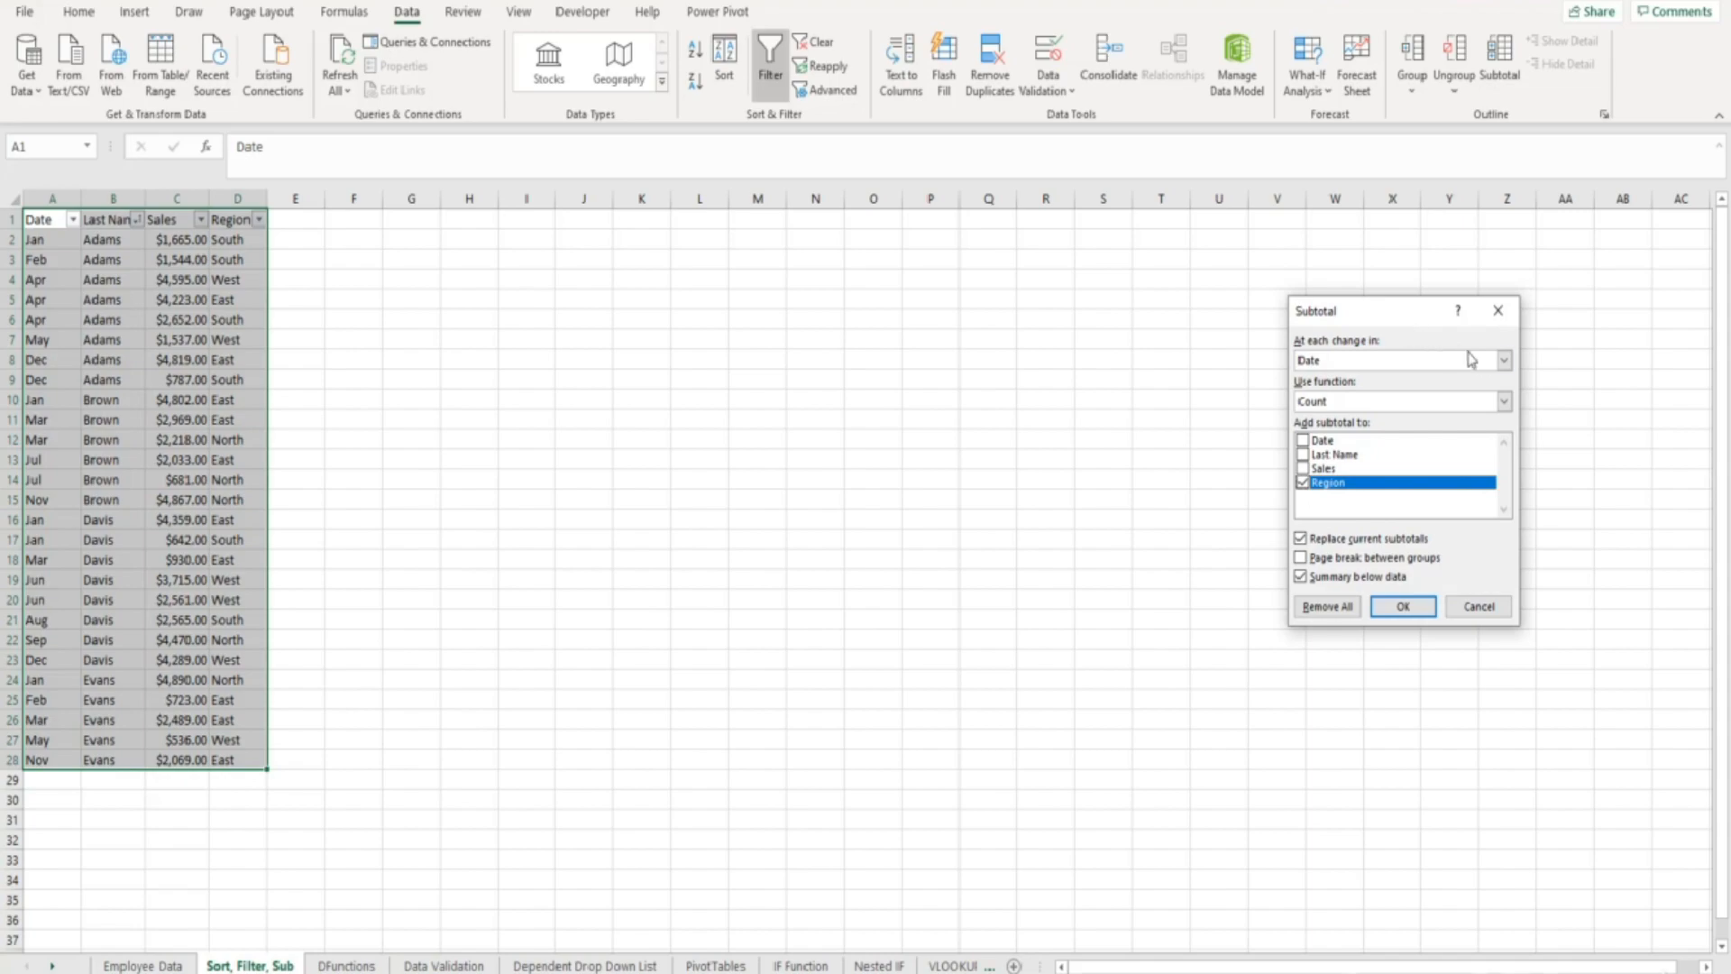
{"action": "left_click", "coordinate": [1503, 360]}
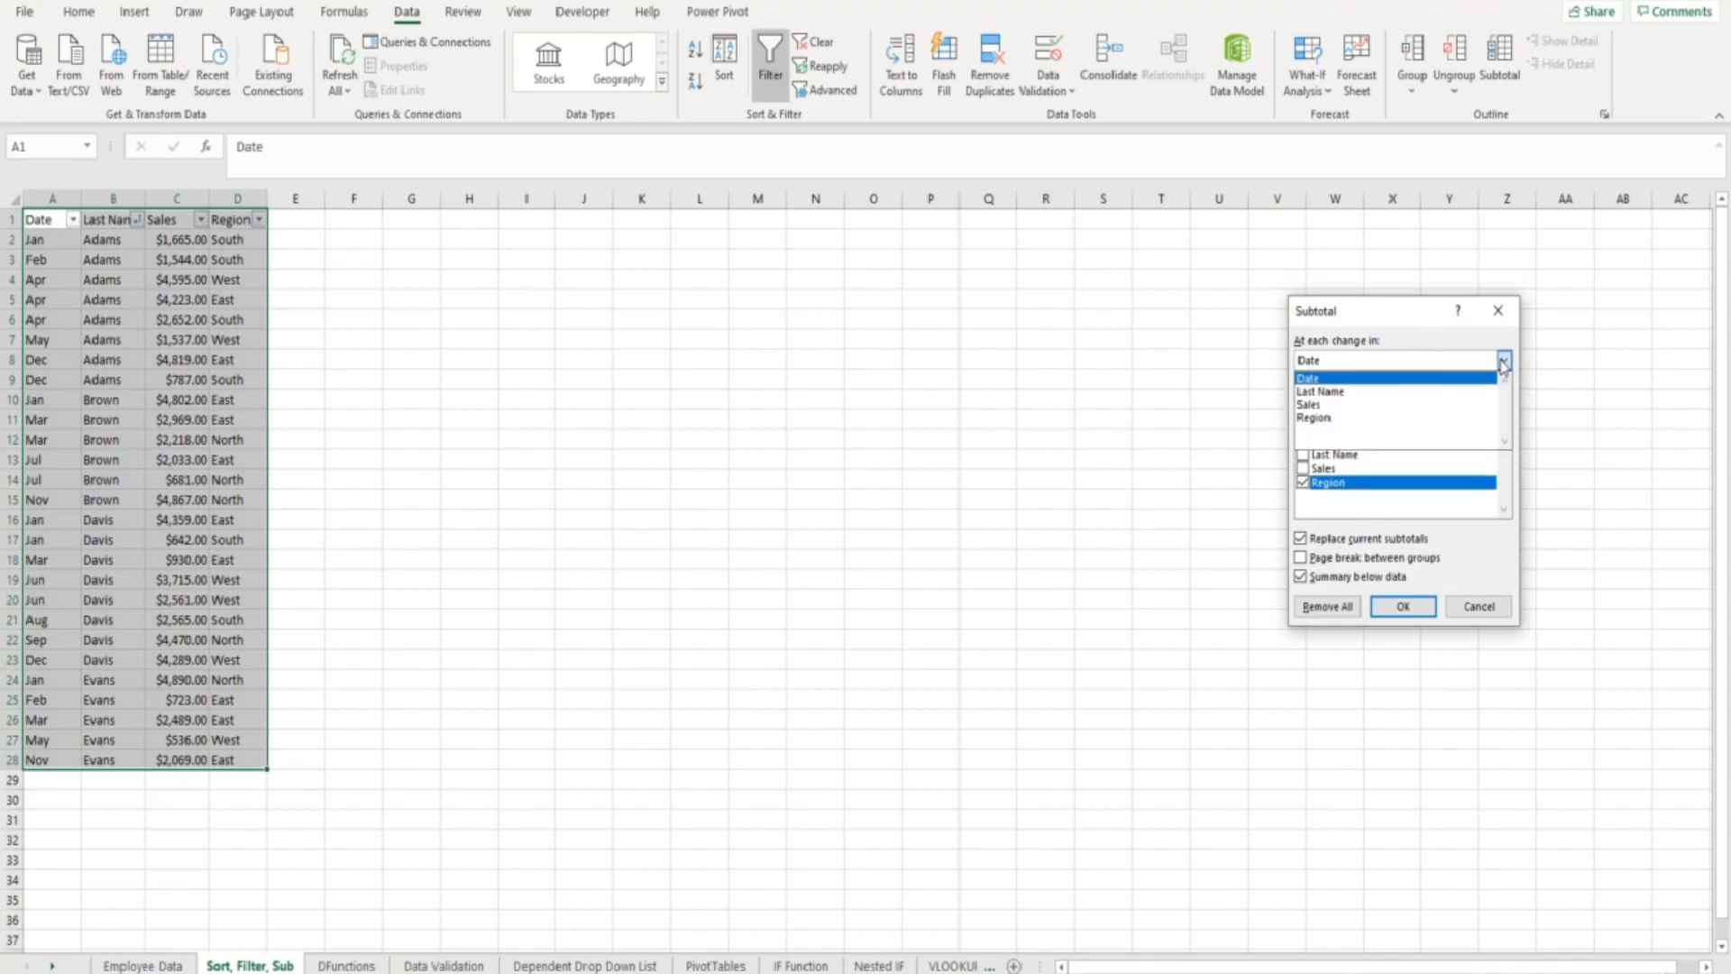
{"action": "left_click", "coordinate": [1429, 391]}
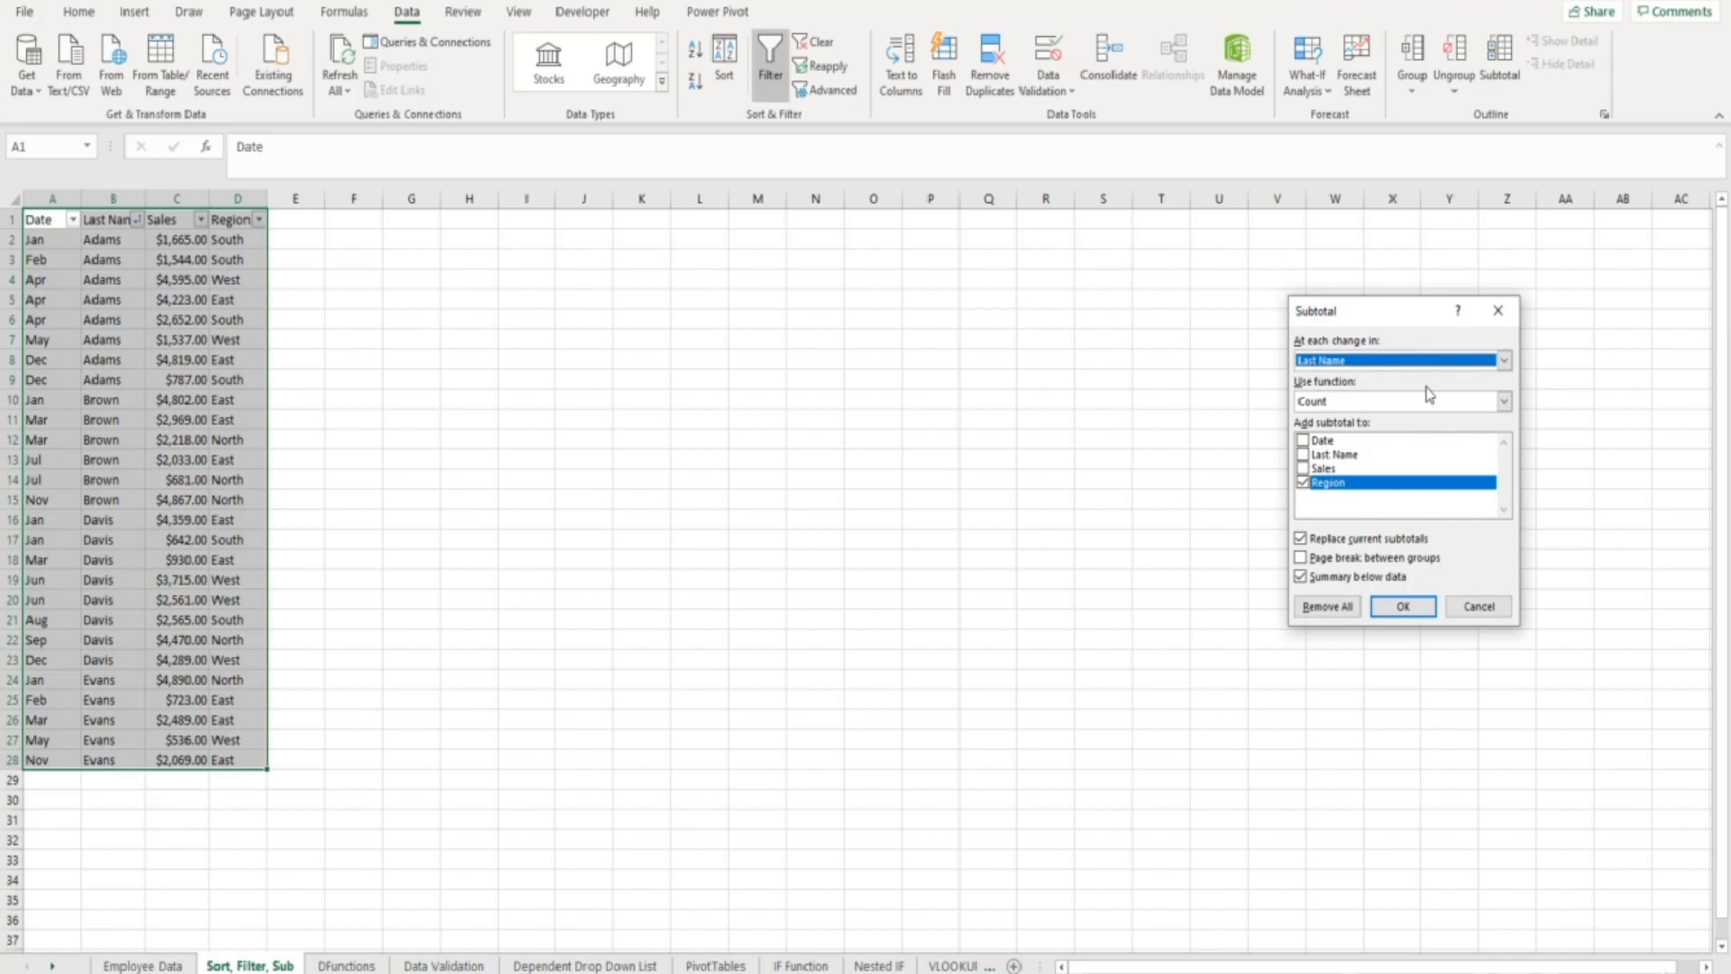
{"action": "left_click", "coordinate": [1503, 401]}
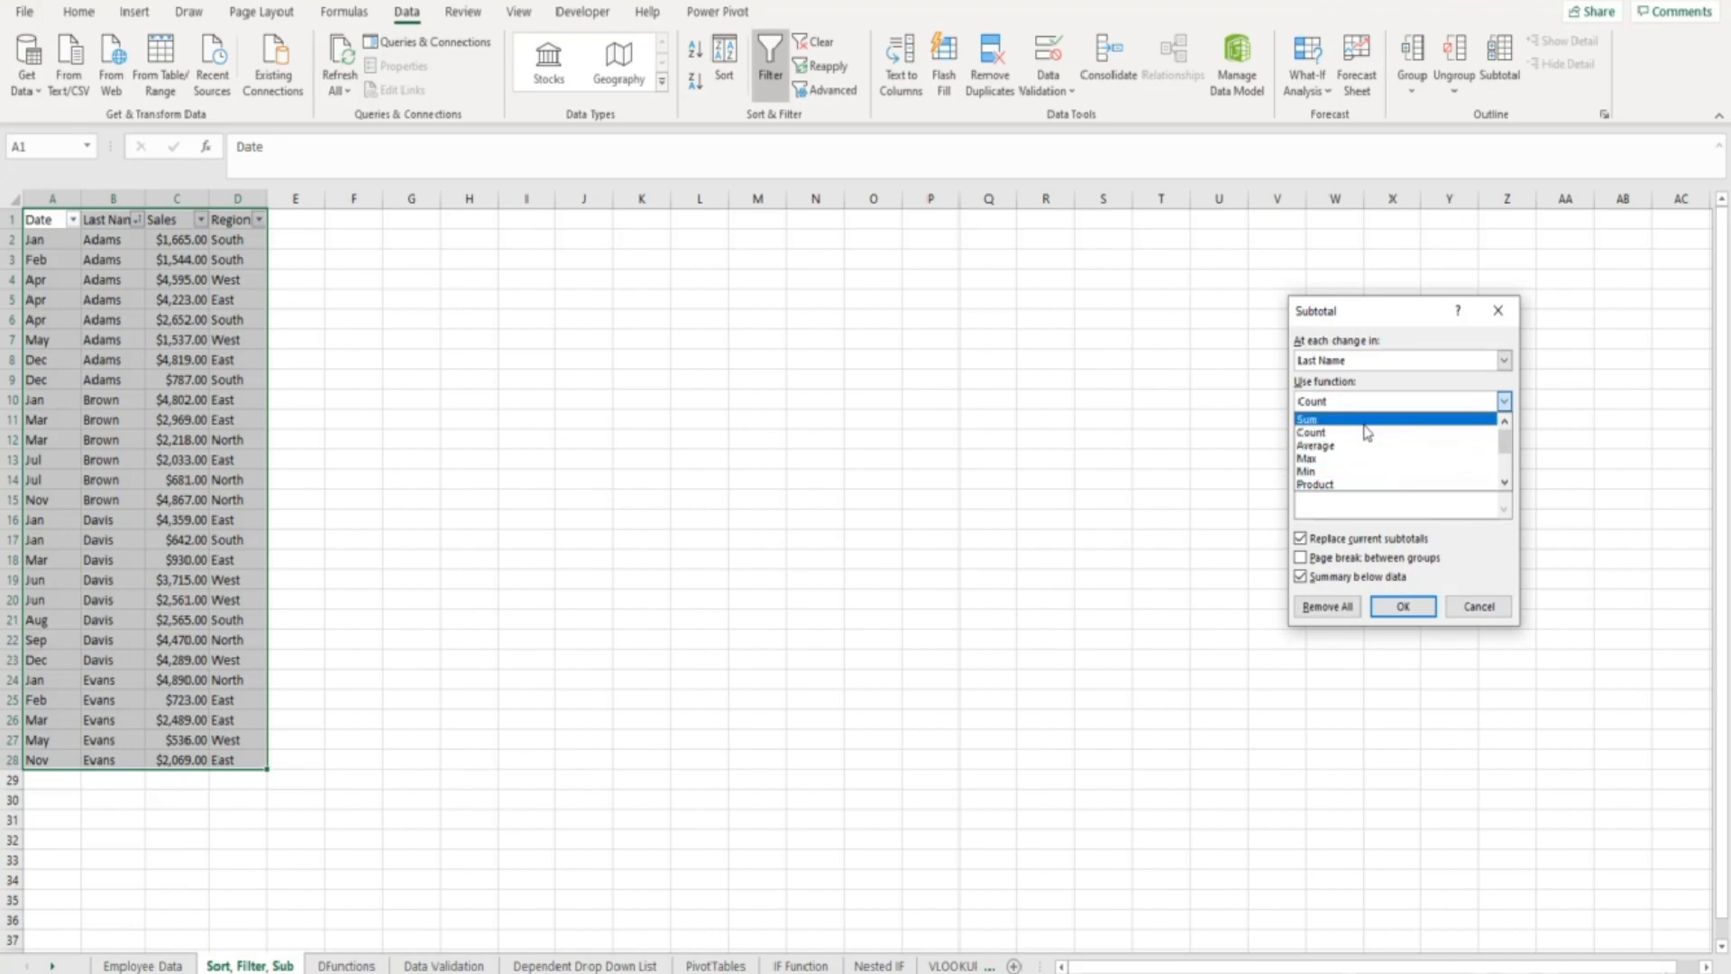
{"action": "left_click", "coordinate": [1378, 420]}
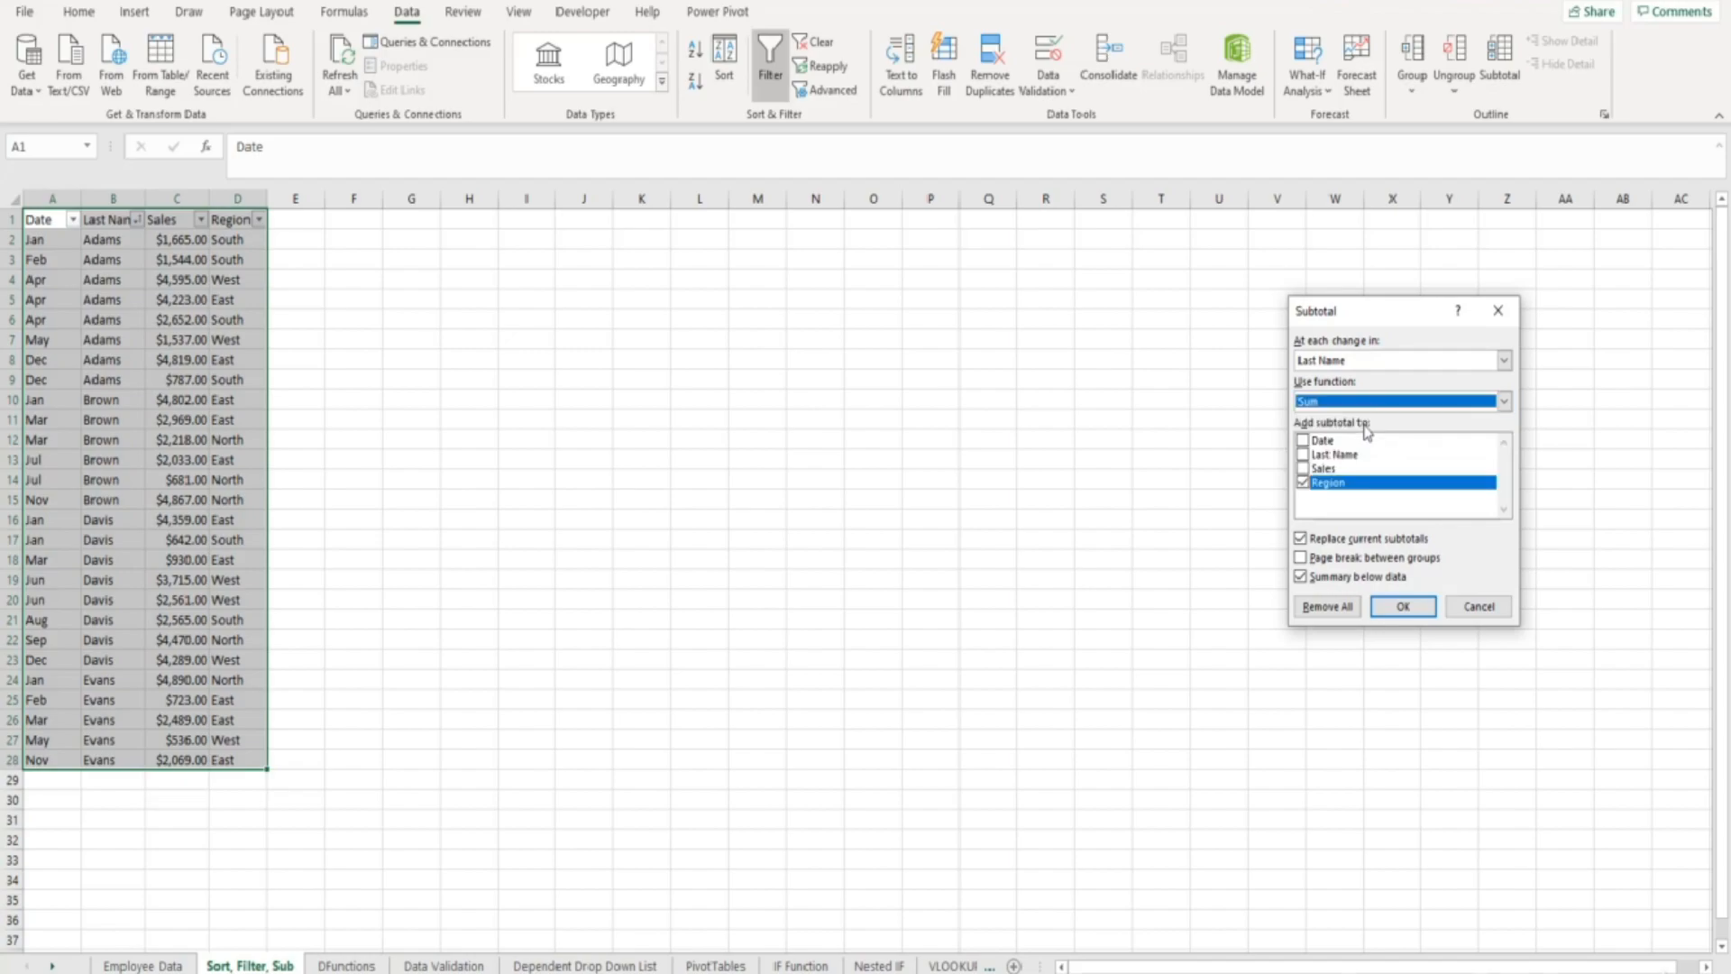
{"action": "left_click", "coordinate": [1303, 469]}
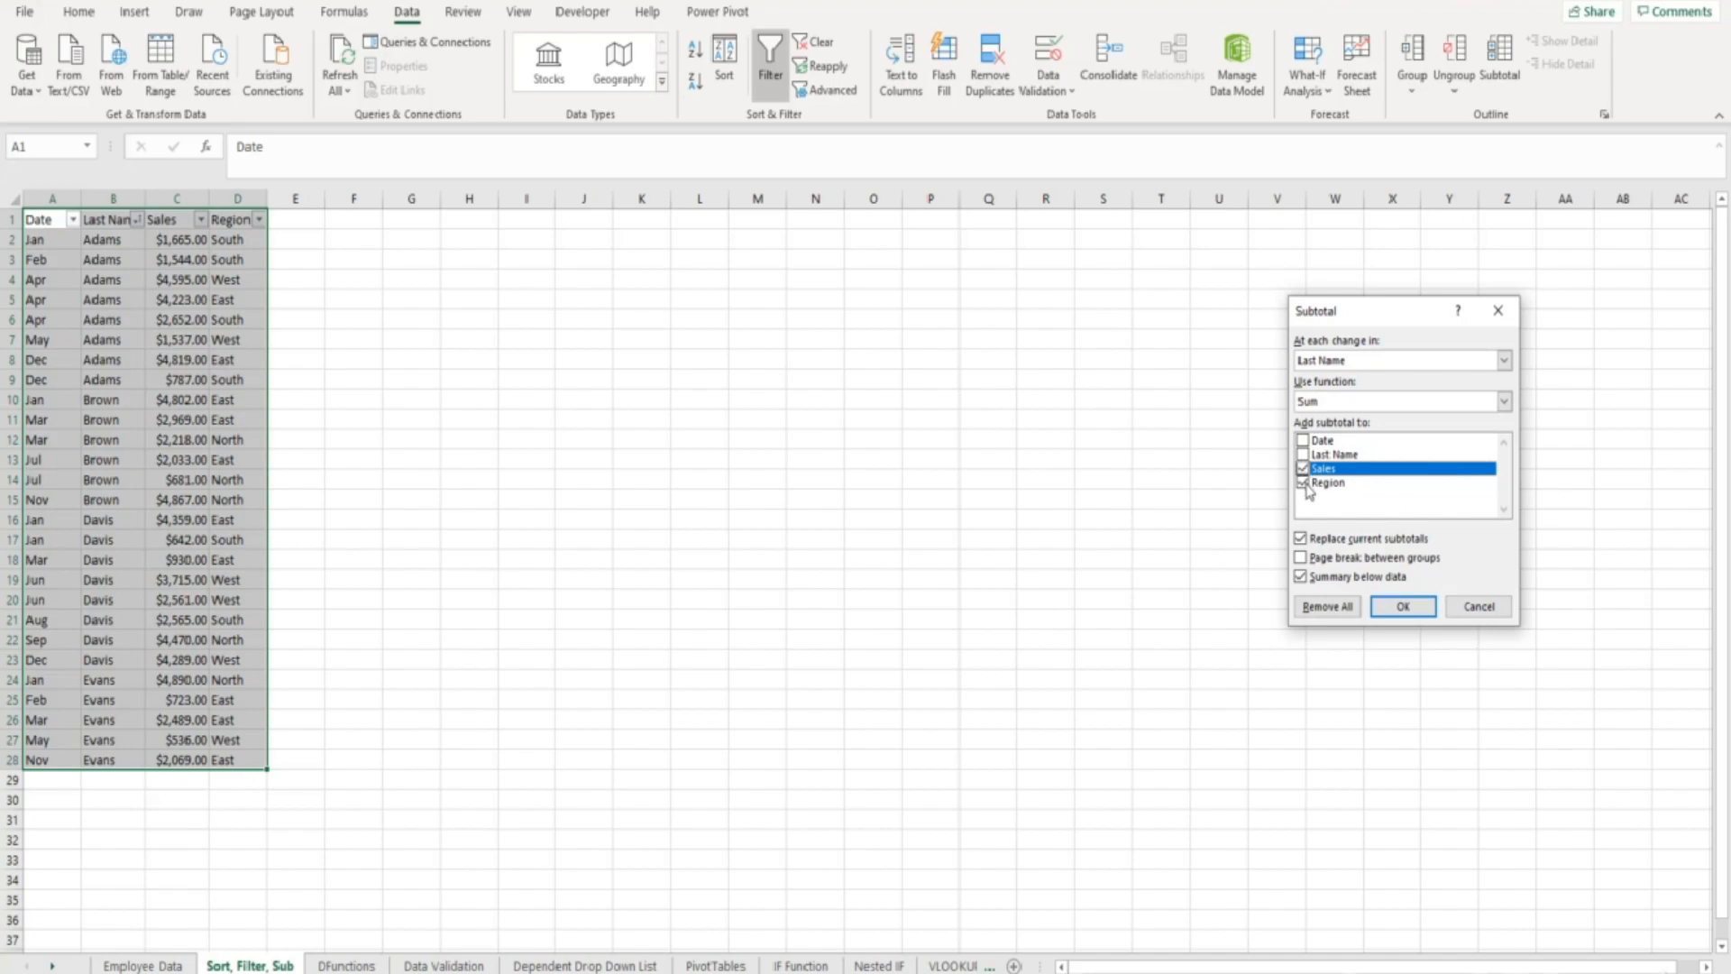
{"action": "left_click", "coordinate": [1303, 482]}
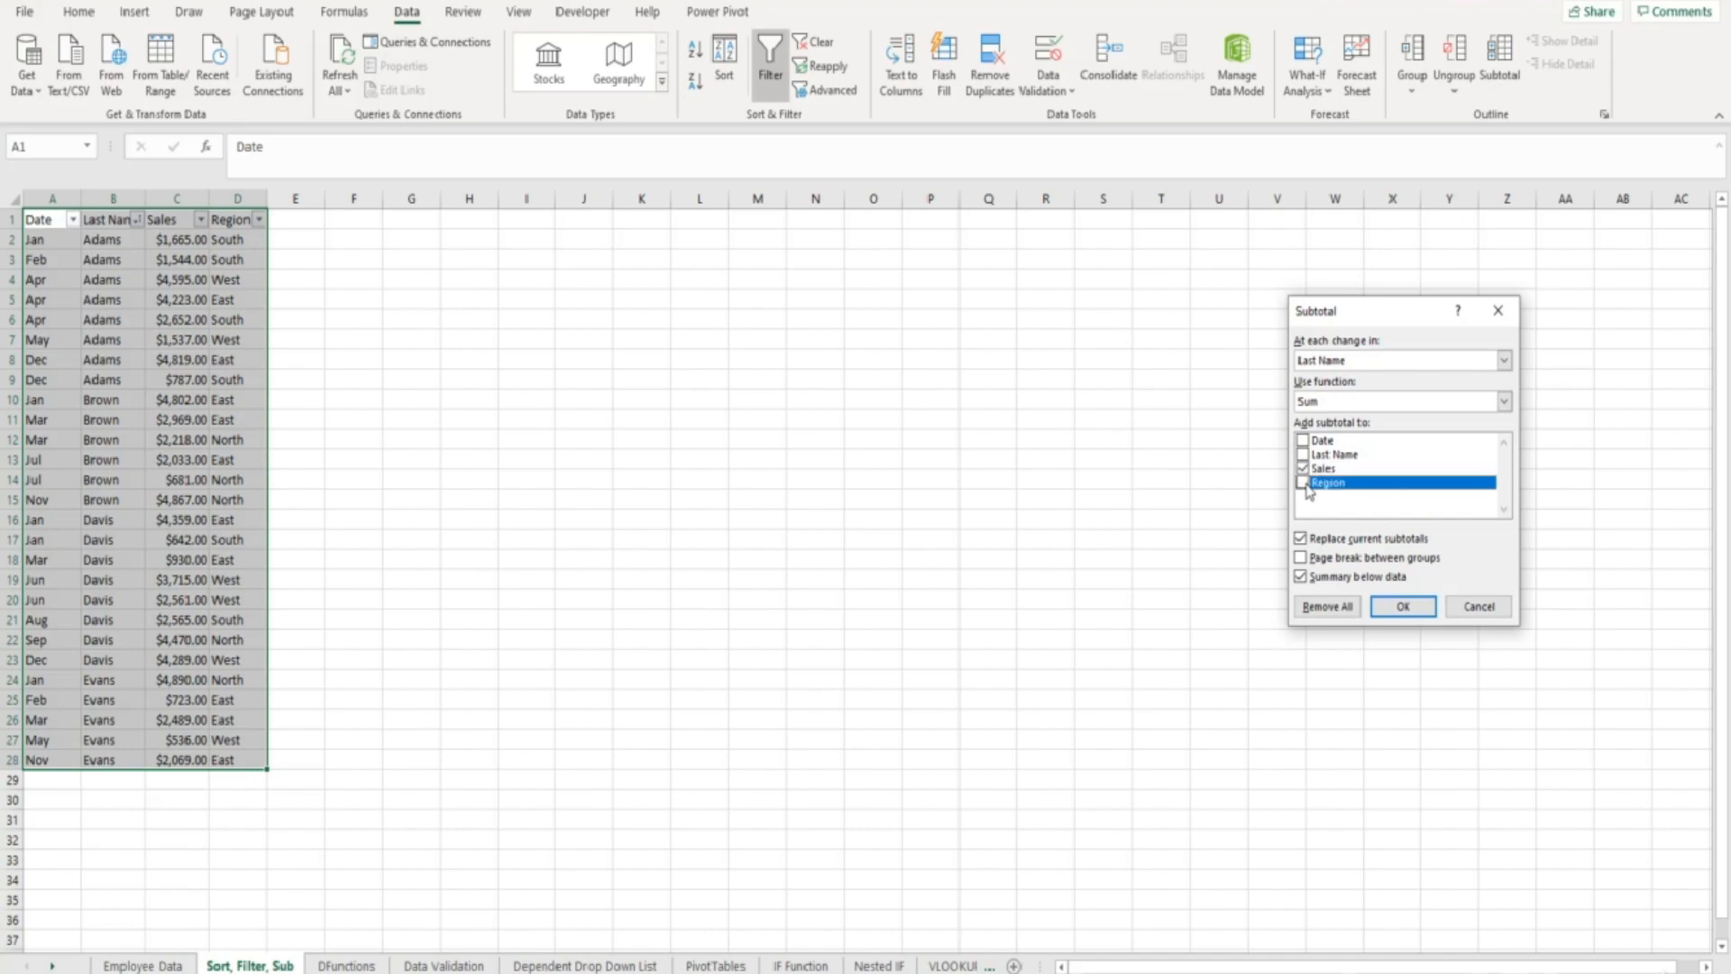
{"action": "left_click", "coordinate": [1402, 606]}
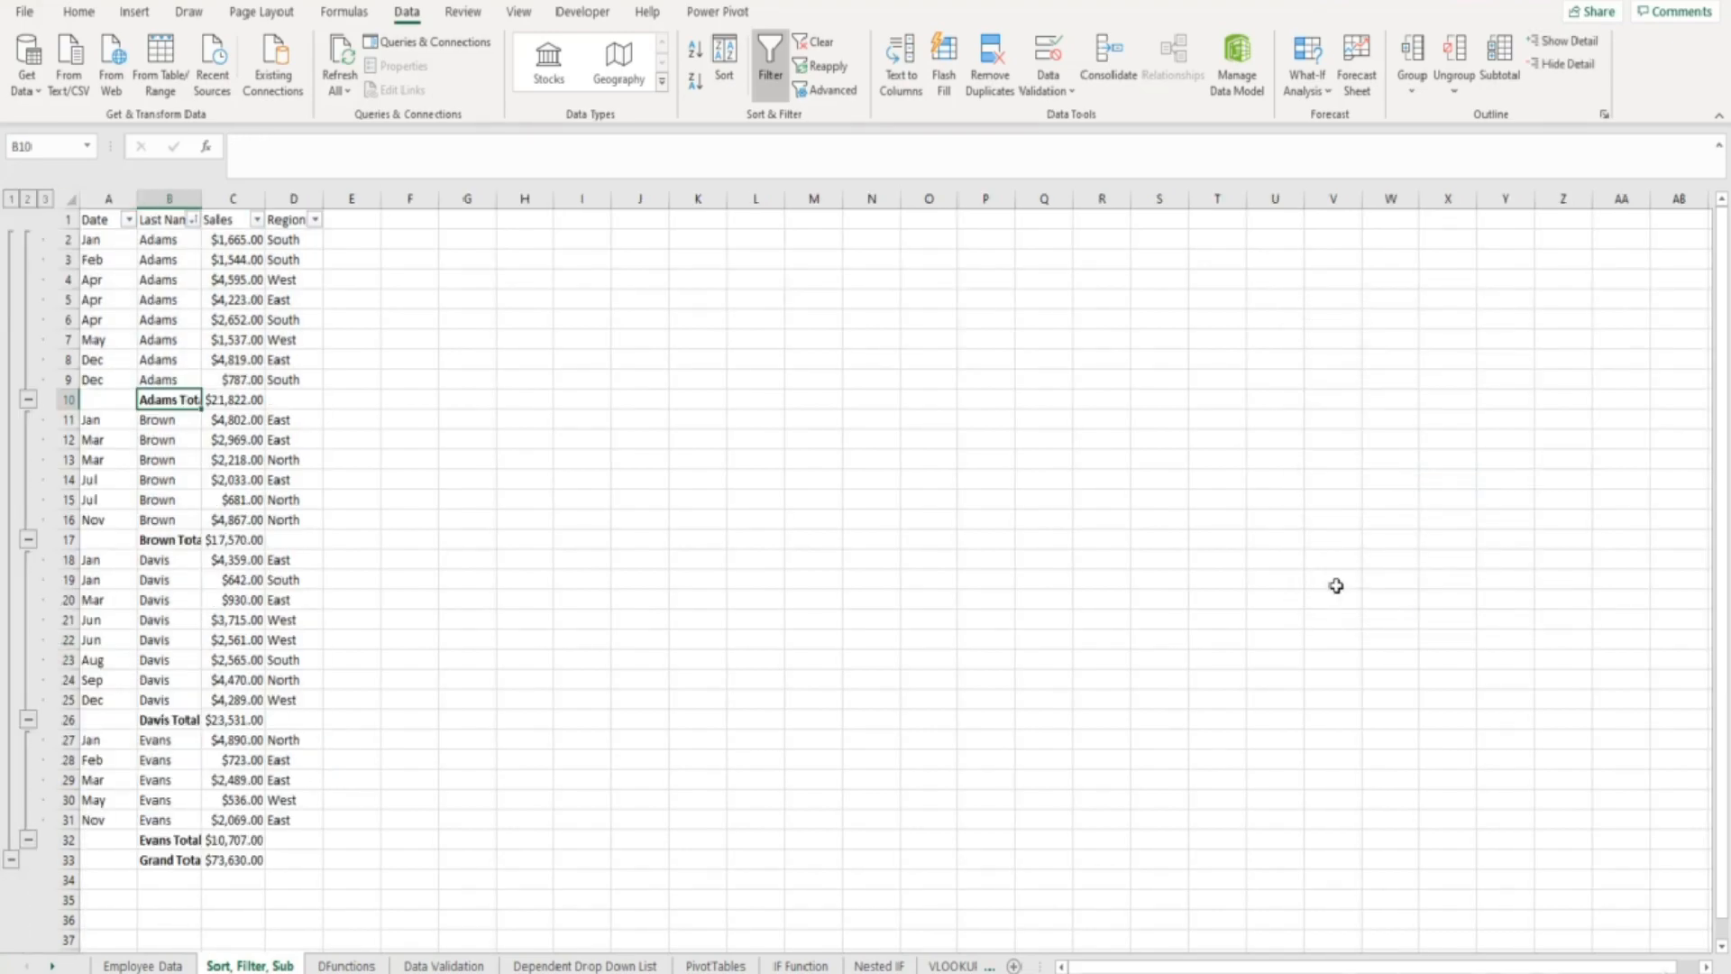
Highlight the first group's names and sales with its subtotal, and view the table at outline levels 1, 2 and 3
{"action": "left_click_drag", "start_coordinate": [174, 239], "coordinate": [255, 405]}
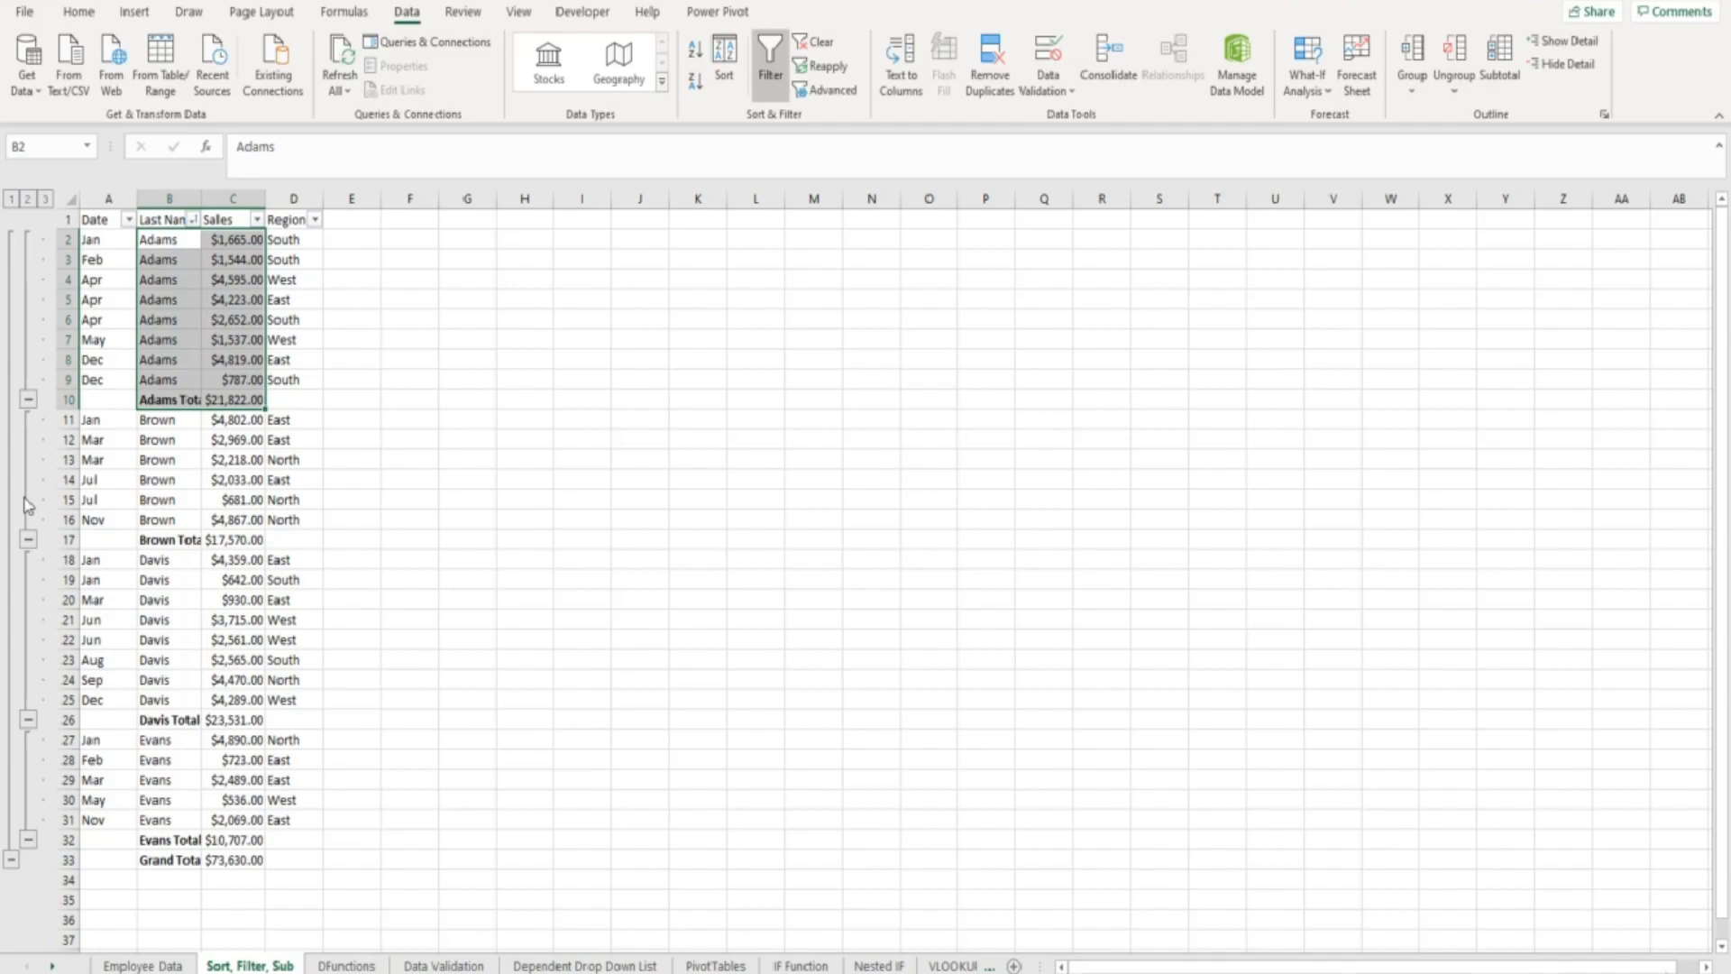
{"action": "left_click", "coordinate": [12, 199]}
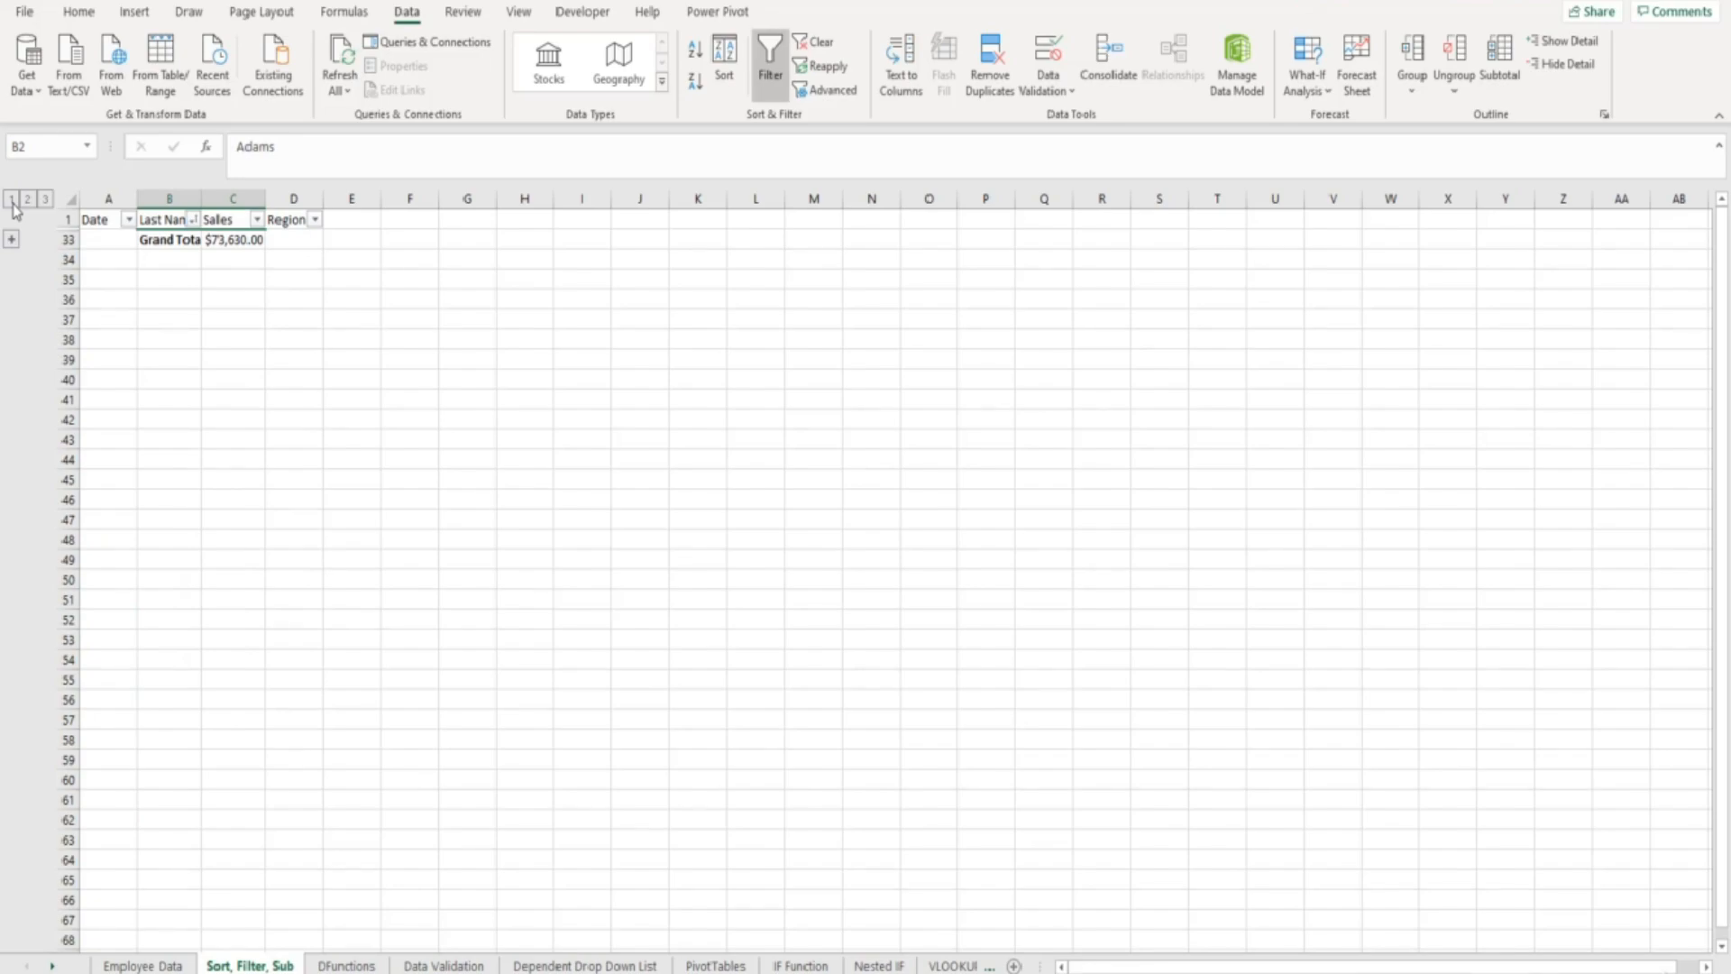
{"action": "left_click", "coordinate": [28, 200]}
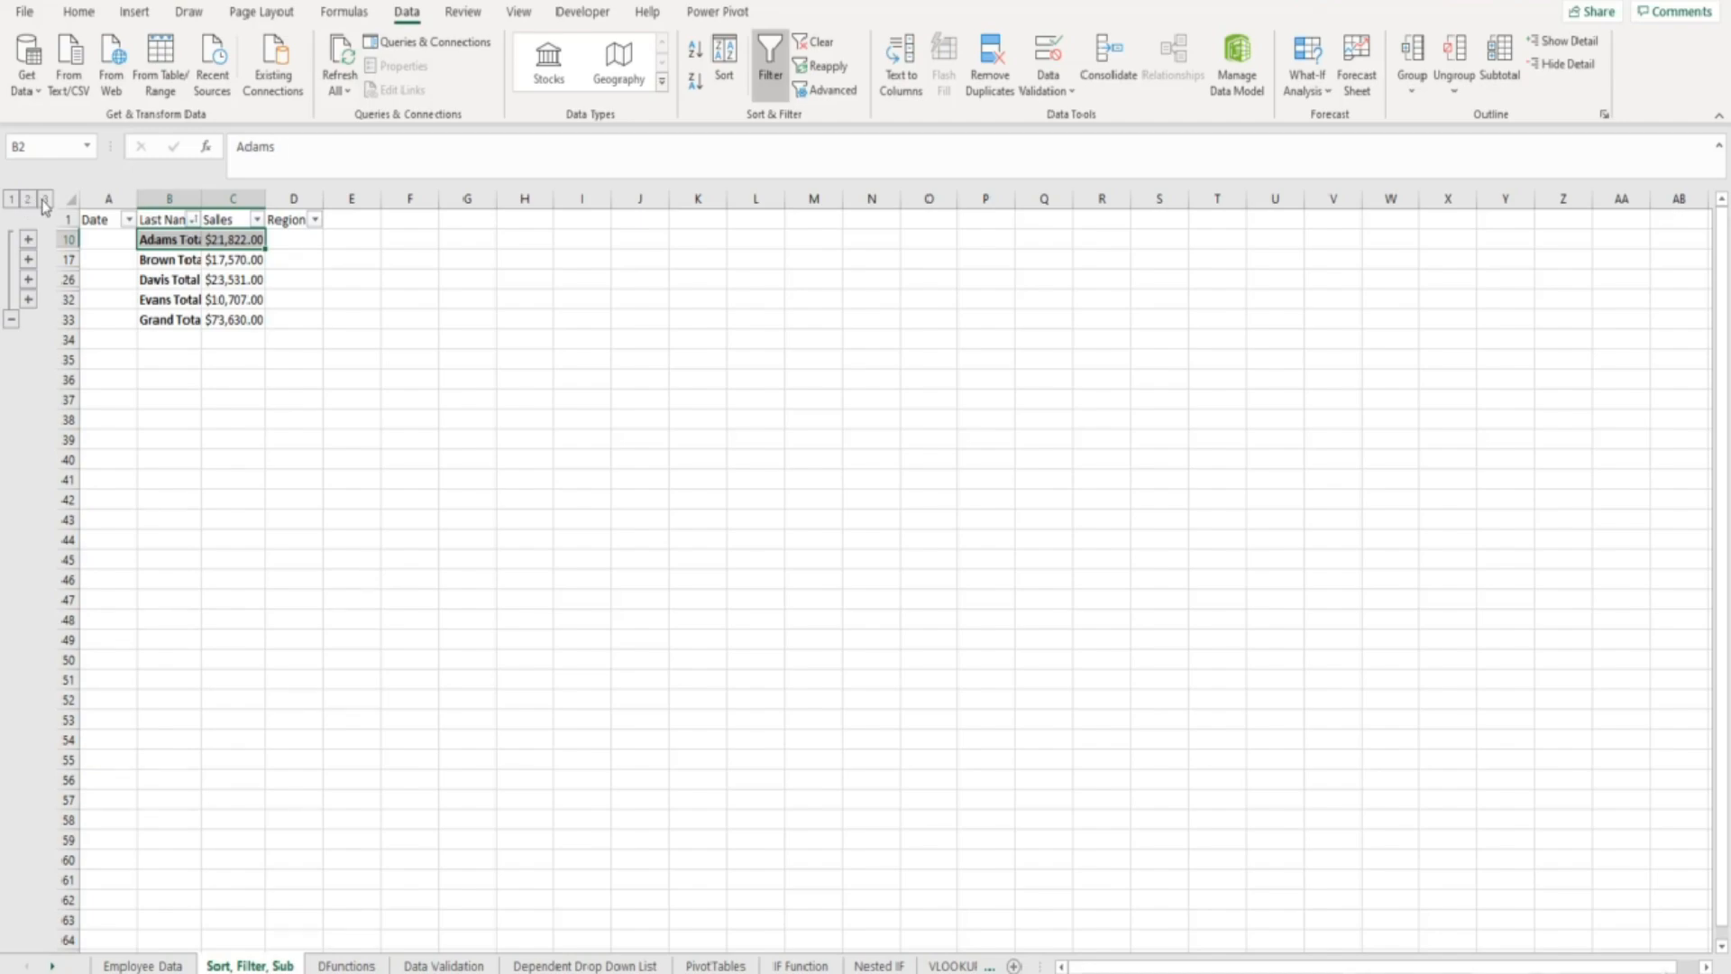
{"action": "left_click", "coordinate": [45, 199]}
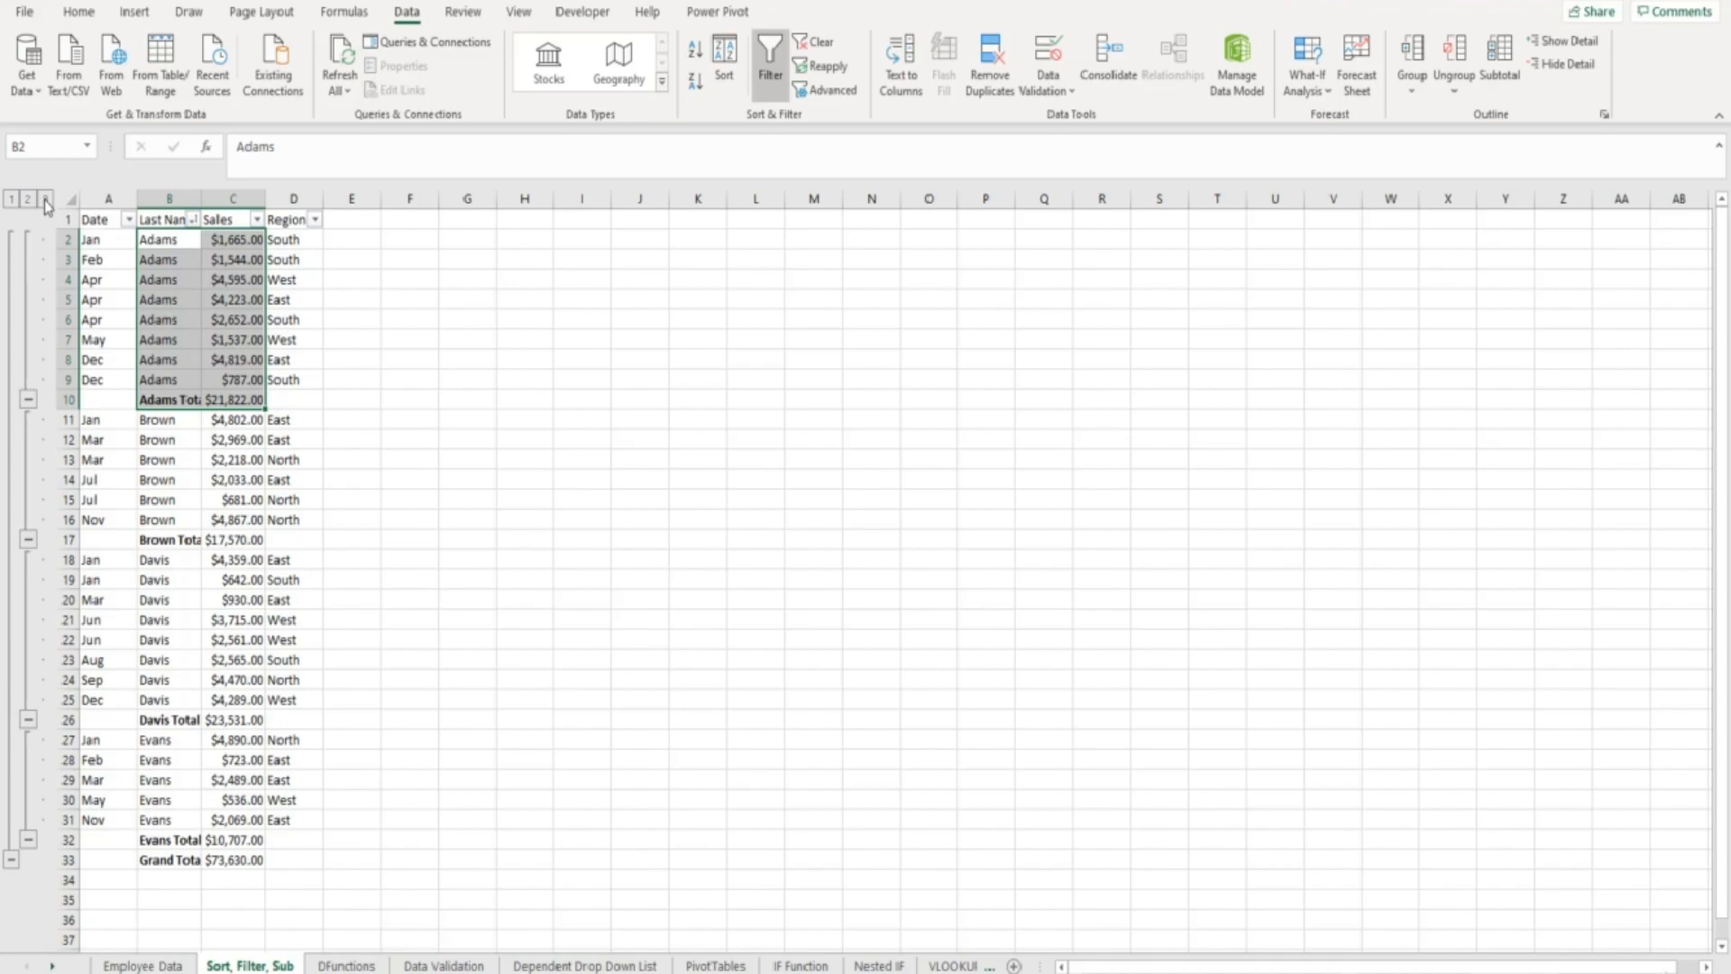
Collapse the outline to level 2 and expand the detail rows of the first two last-name groups
{"action": "left_click", "coordinate": [29, 202]}
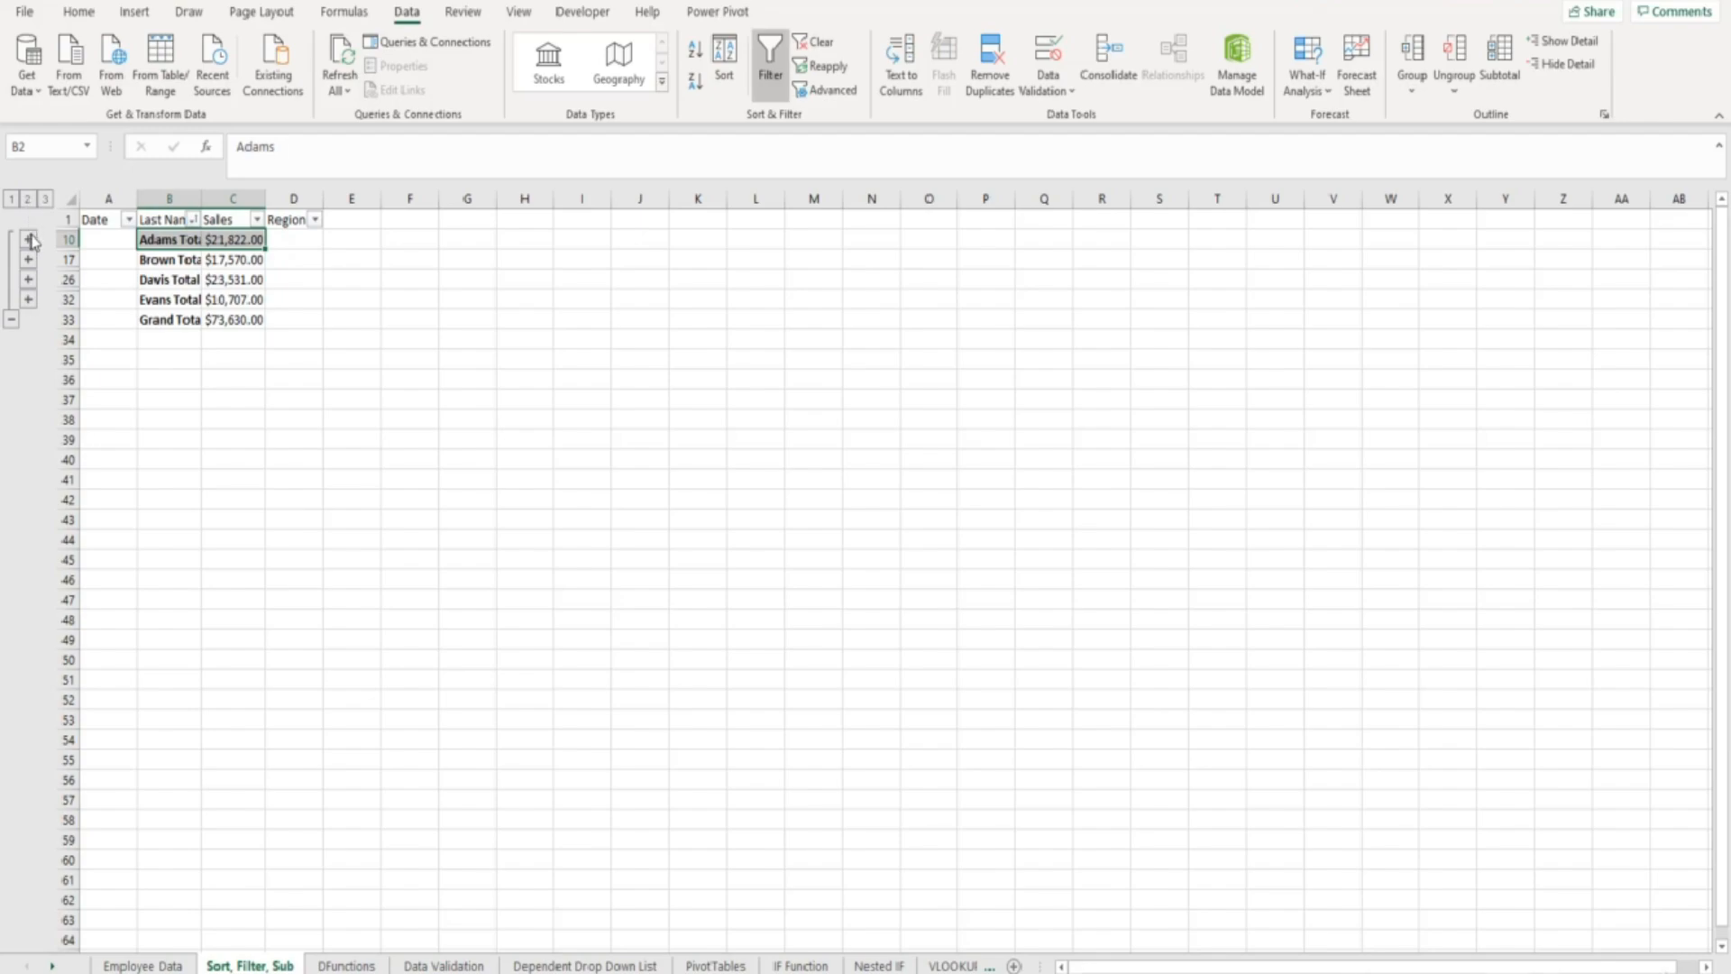
{"action": "left_click", "coordinate": [29, 239]}
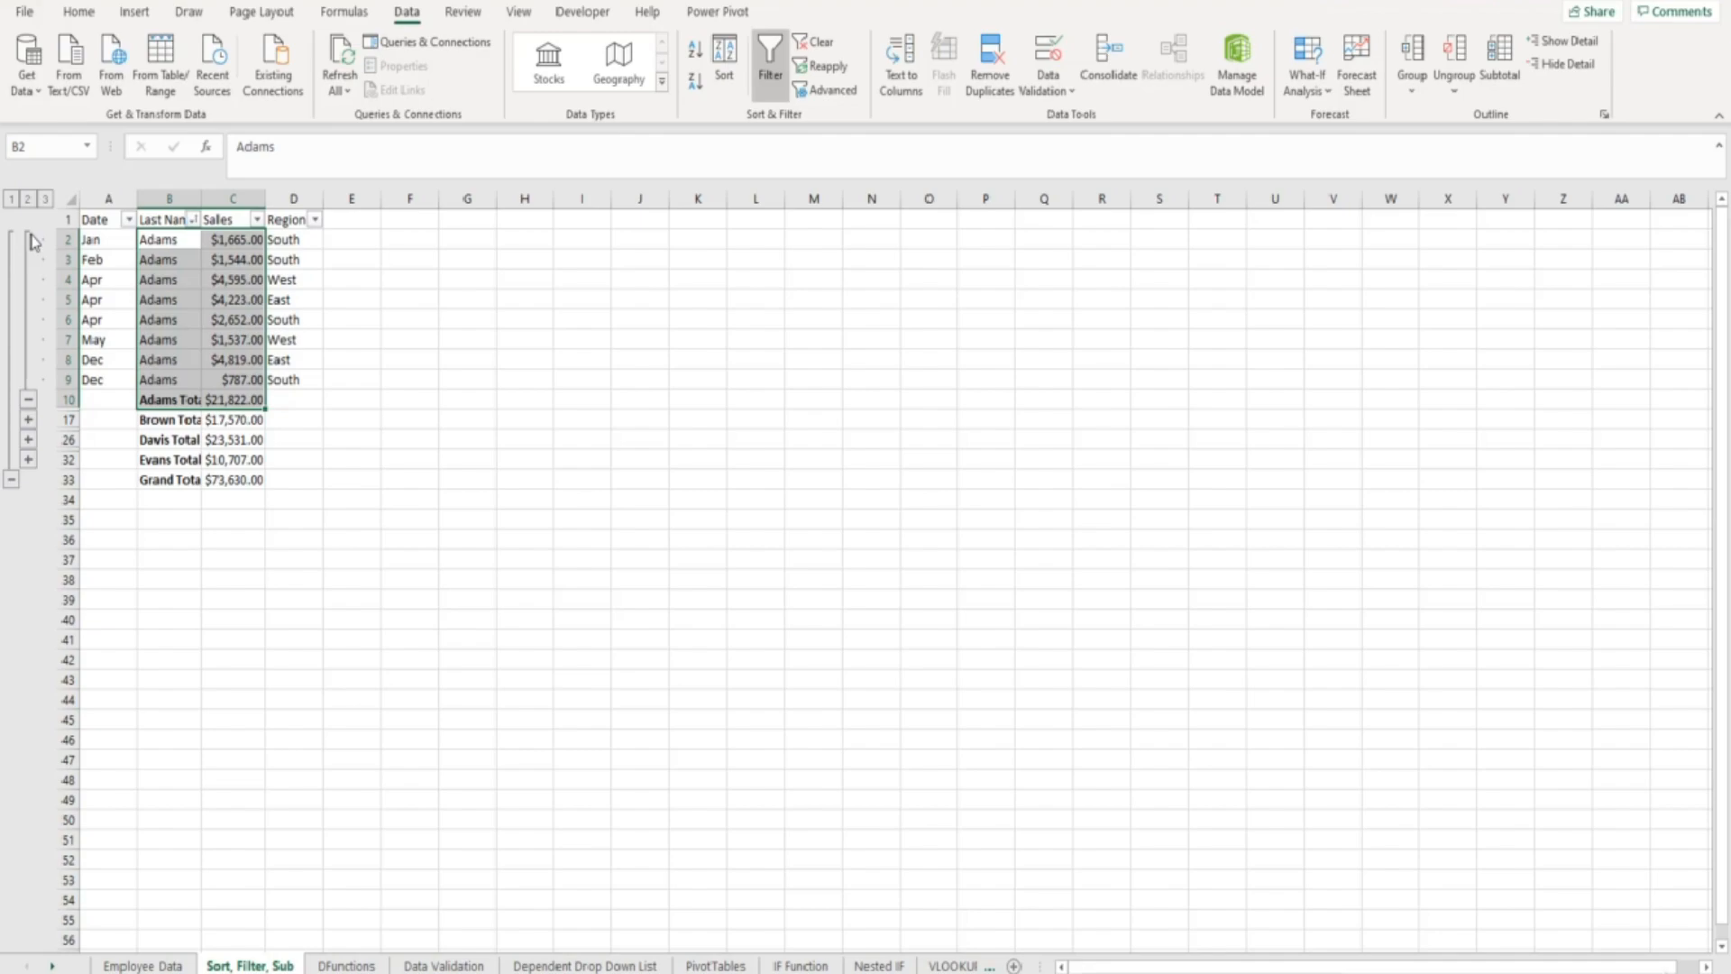
{"action": "left_click", "coordinate": [29, 420]}
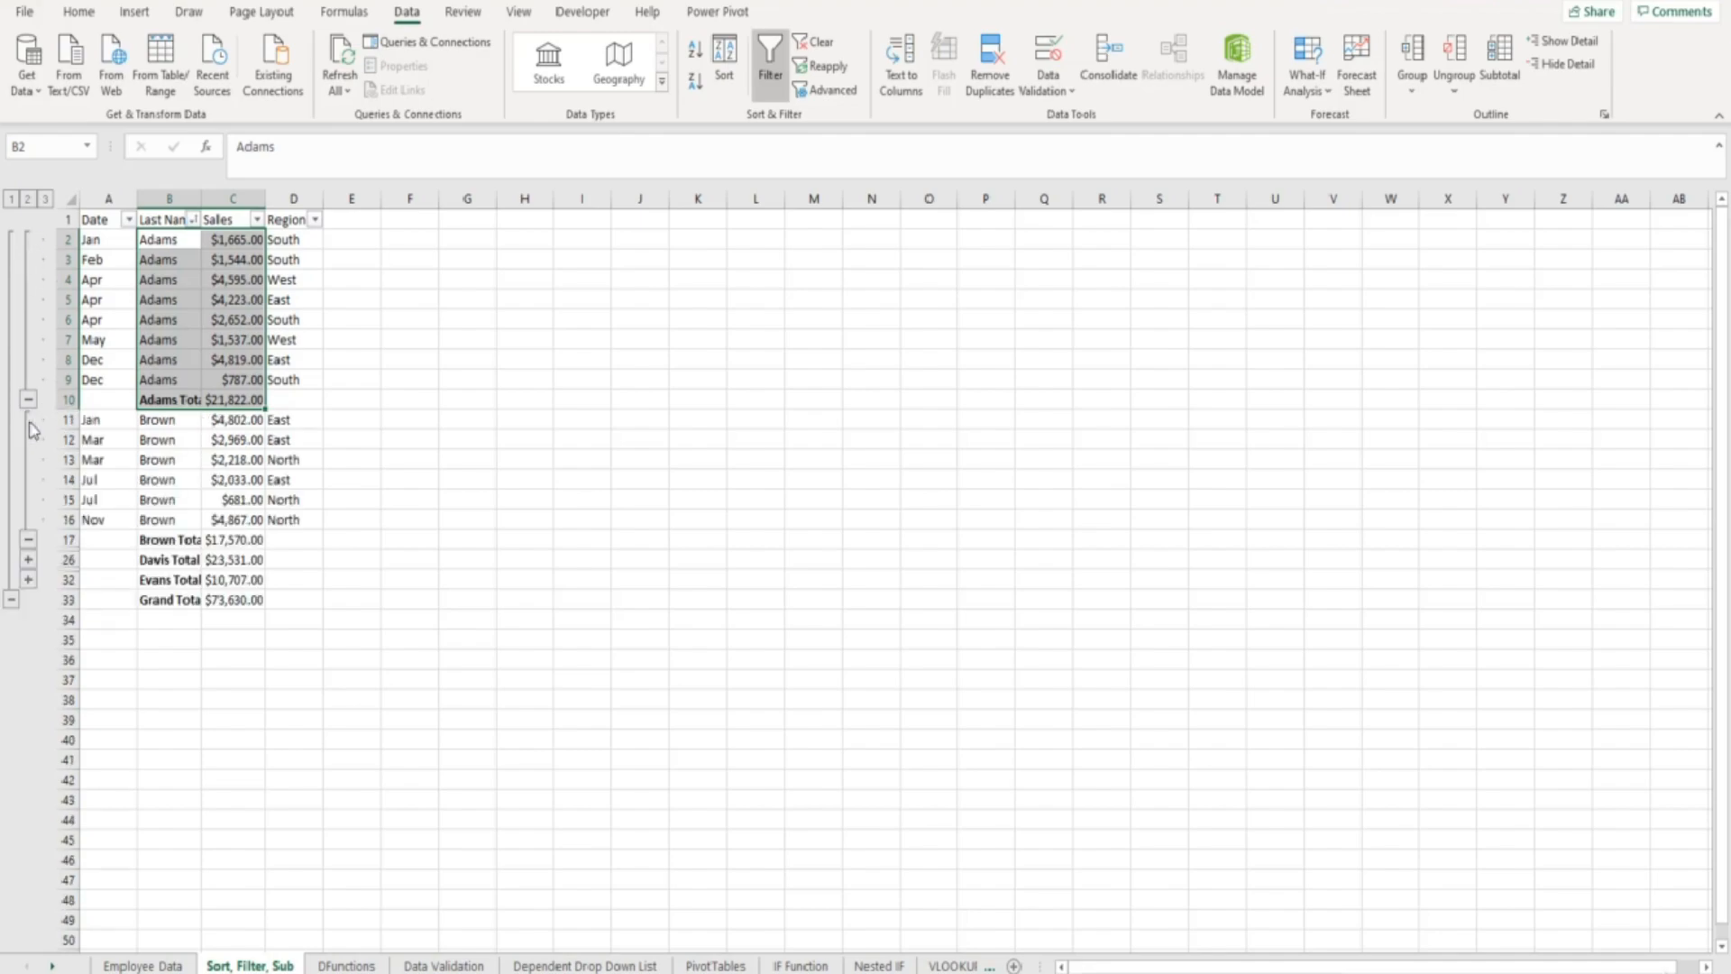